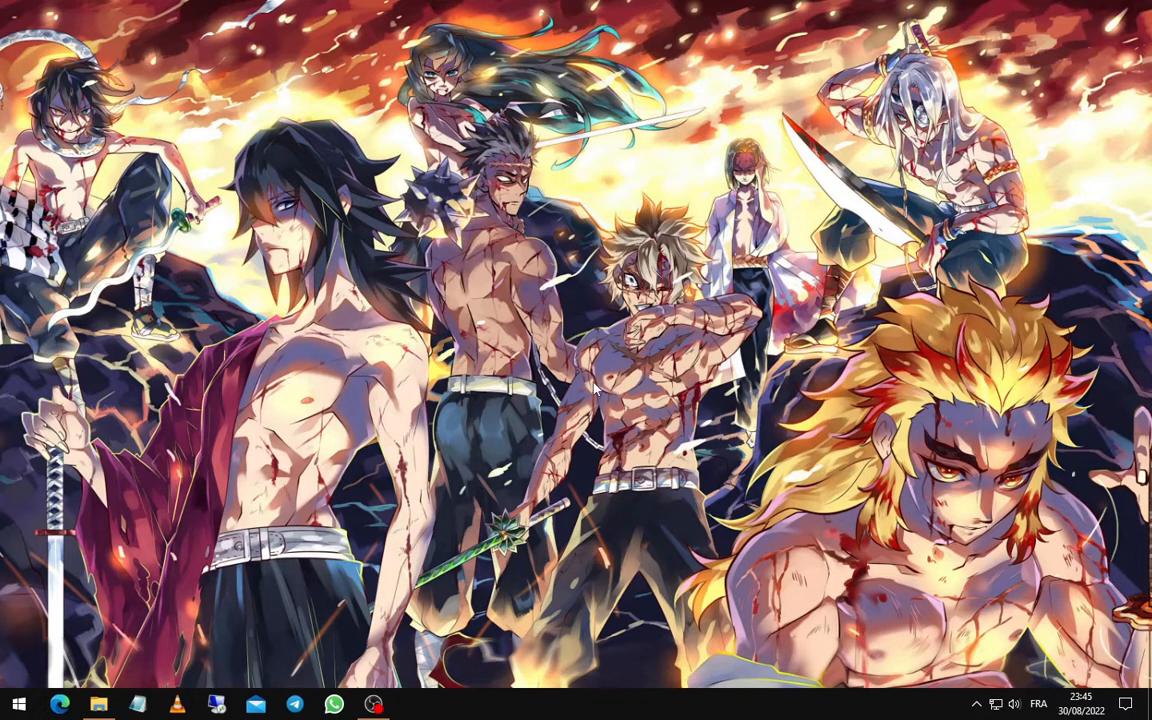
- Open Command Prompt as administrator and run "netsh wlan show drivers"
{"action": "key", "text": "super"}
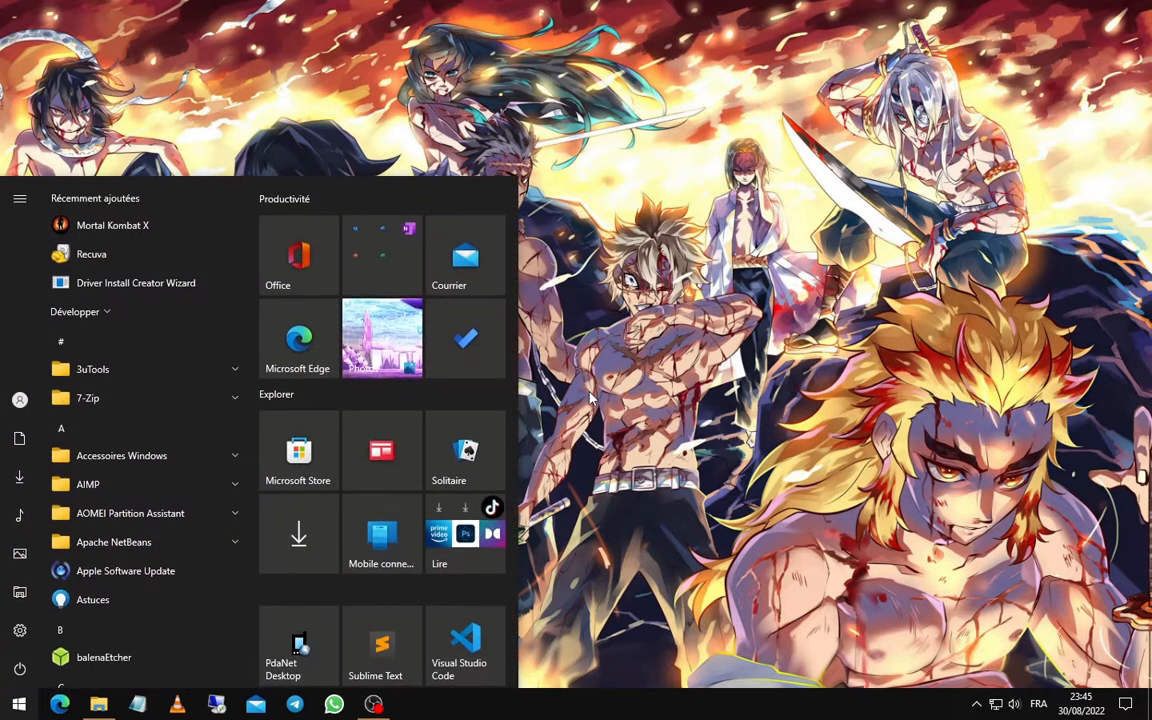
{"action": "type", "text": "cmd"}
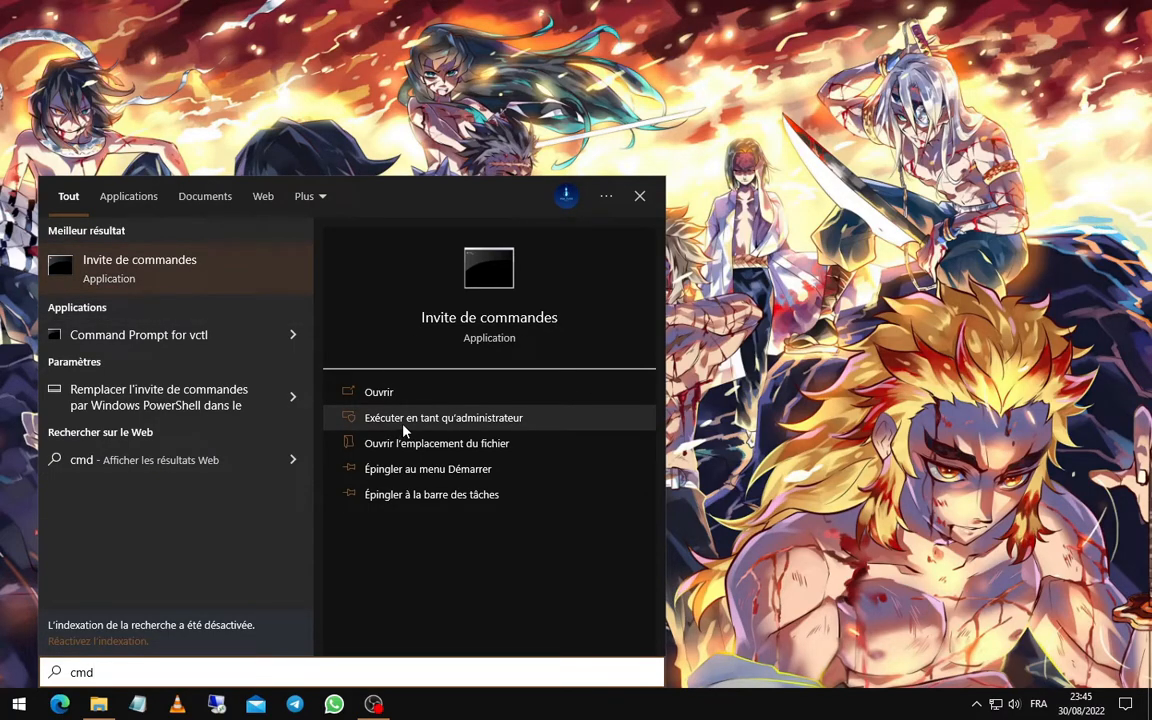
{"action": "left_click", "coordinate": [375, 419]}
{"action": "left_click", "coordinate": [460, 456]}
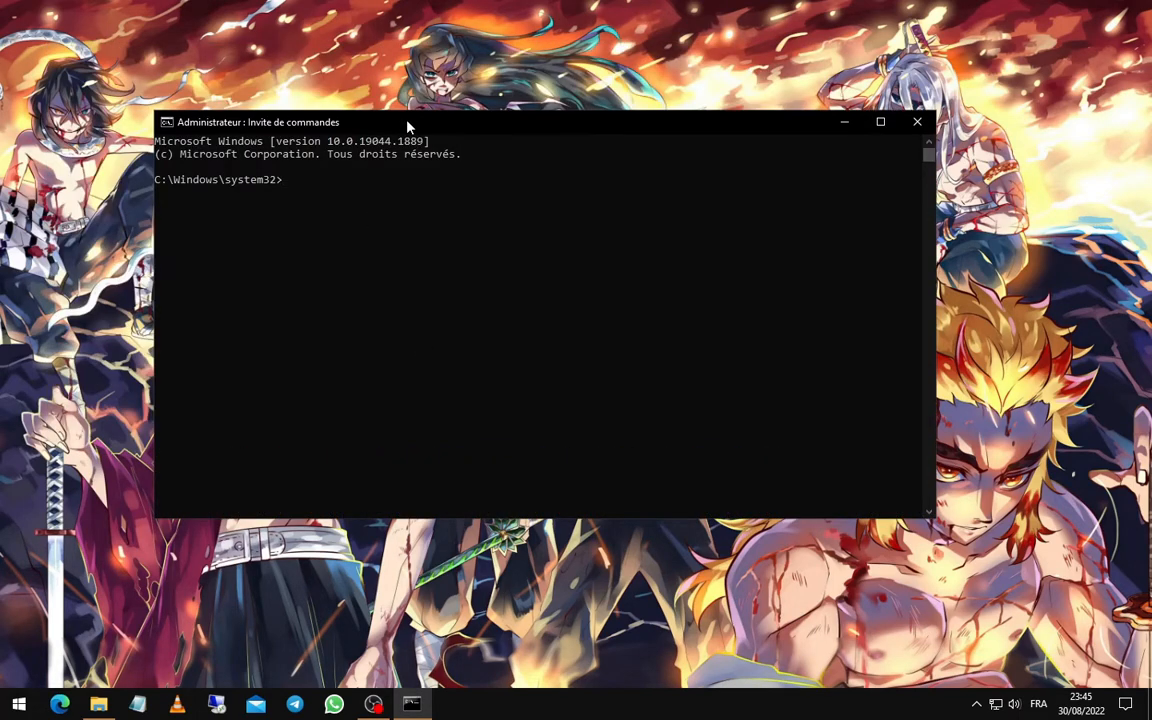
{"action": "type", "text": "netsh wlan show drivers"}
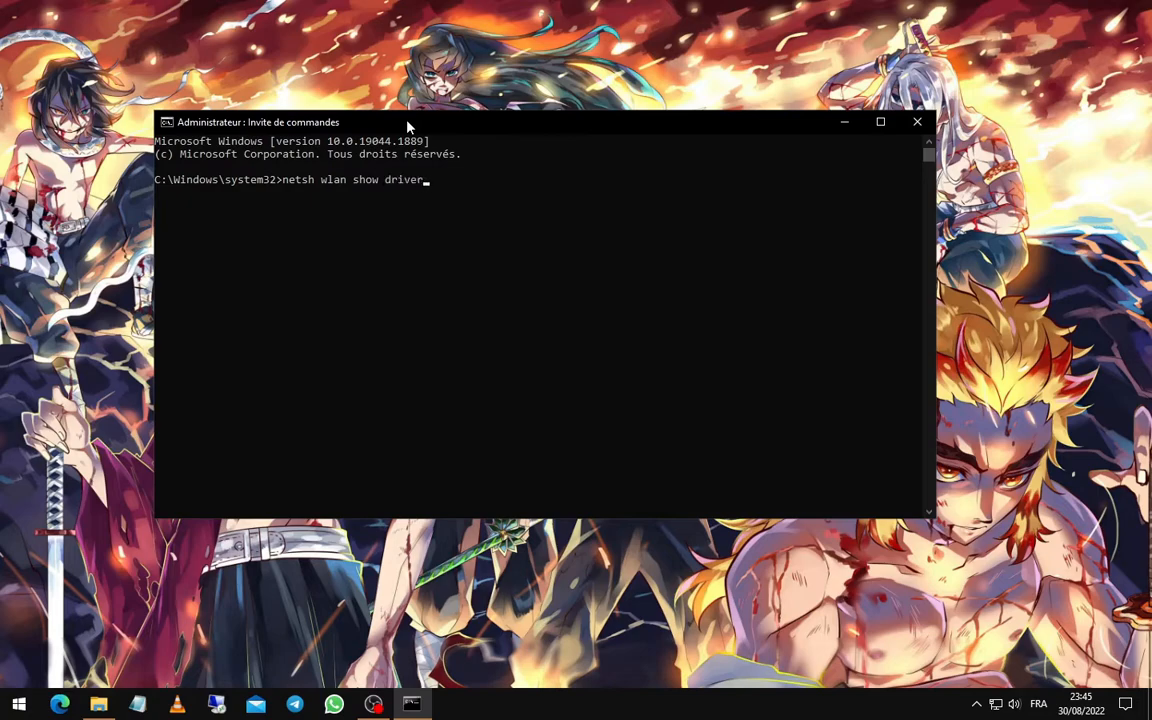
{"action": "key", "text": "Return"}
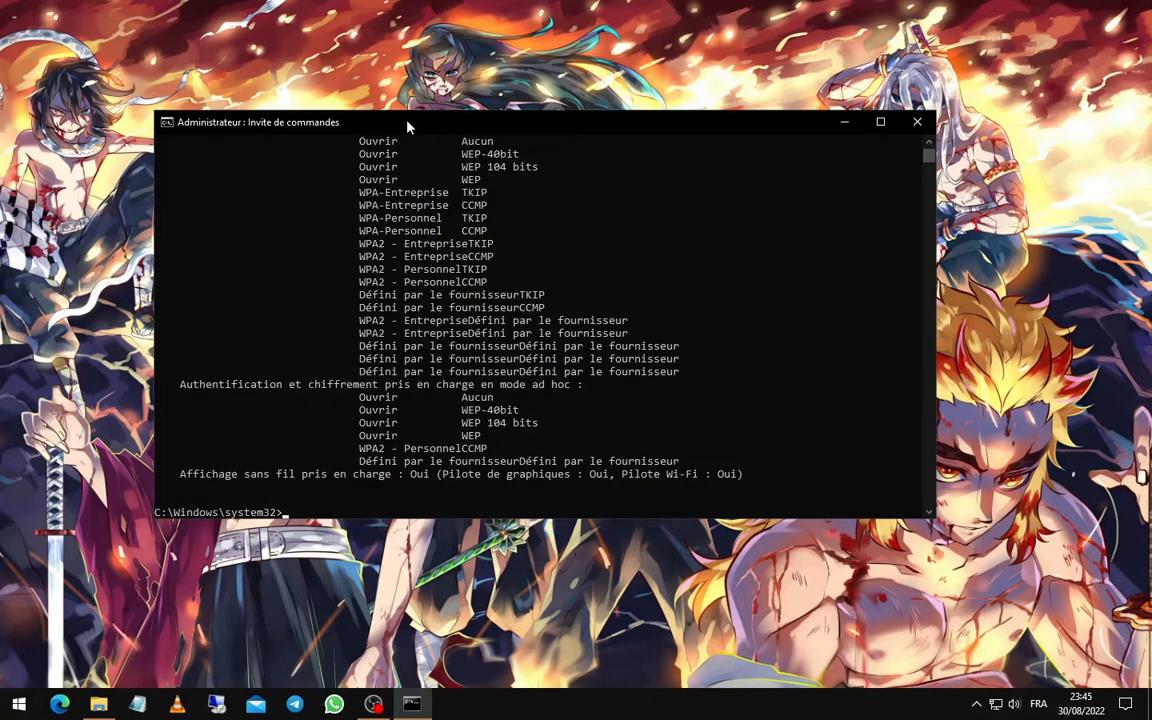
- Examine the Wi-Fi driver report for hosted network and wireless display support, and close Command Prompt
{"action": "scroll", "coordinate": [418, 232], "scroll_direction": "up", "scroll_amount": 3}
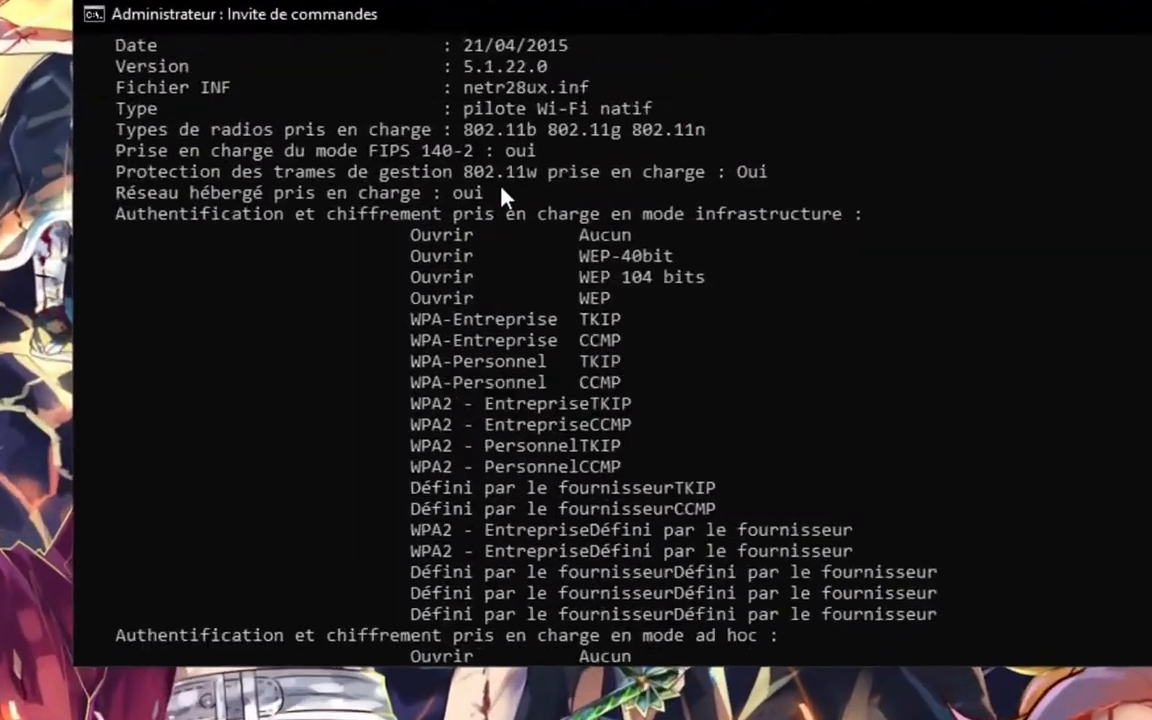
{"action": "scroll", "coordinate": [502, 190], "scroll_direction": "up", "scroll_amount": 3}
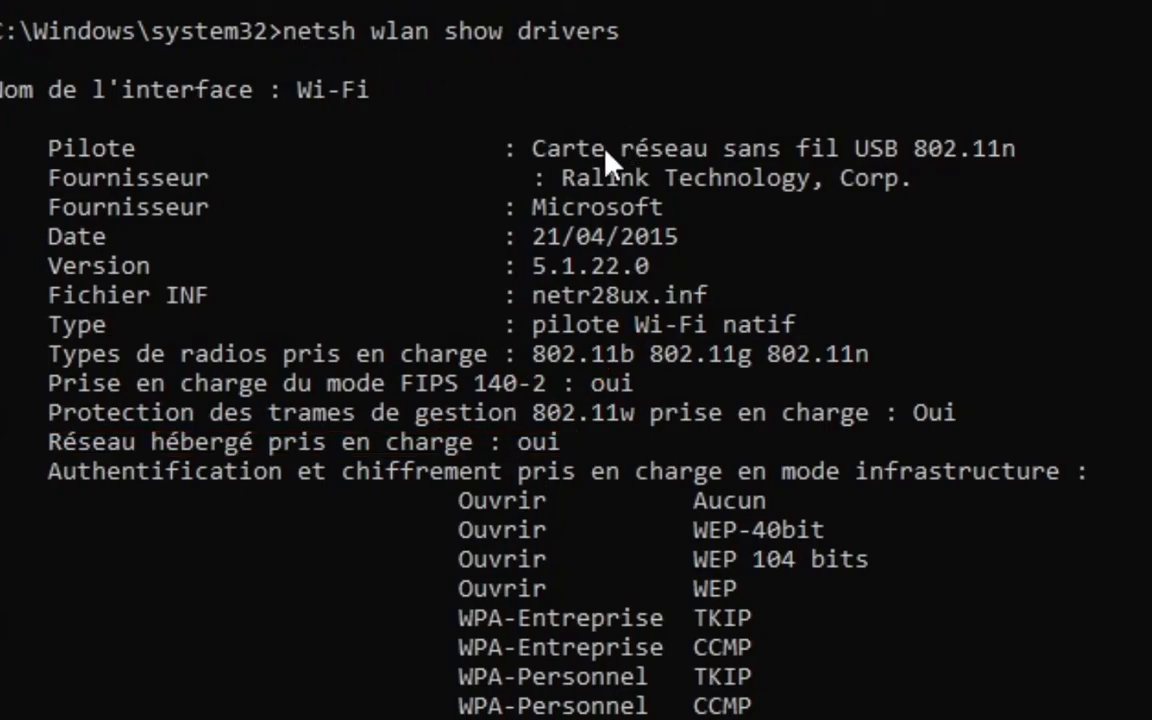
{"action": "scroll", "coordinate": [560, 155], "scroll_direction": "down", "scroll_amount": 5}
{"action": "scroll", "coordinate": [563, 162], "scroll_direction": "up", "scroll_amount": 5}
{"action": "scroll", "coordinate": [811, 299], "scroll_direction": "down", "scroll_amount": 7}
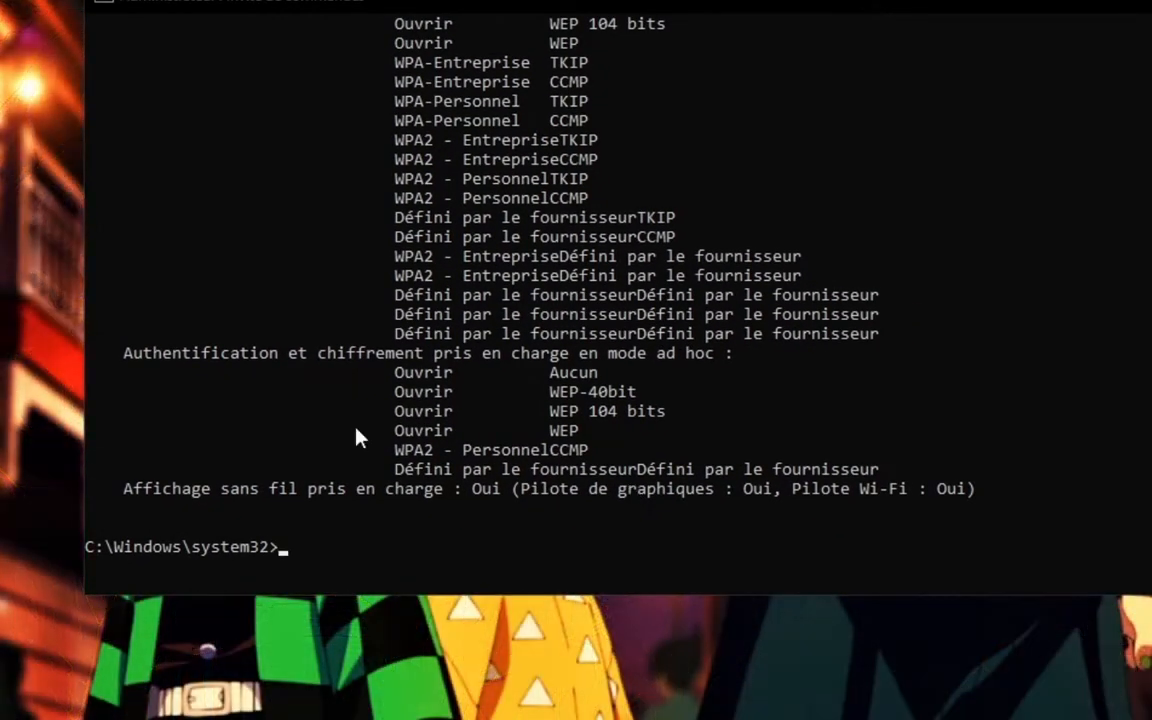
{"action": "scroll", "coordinate": [360, 437], "scroll_direction": "down", "scroll_amount": 2}
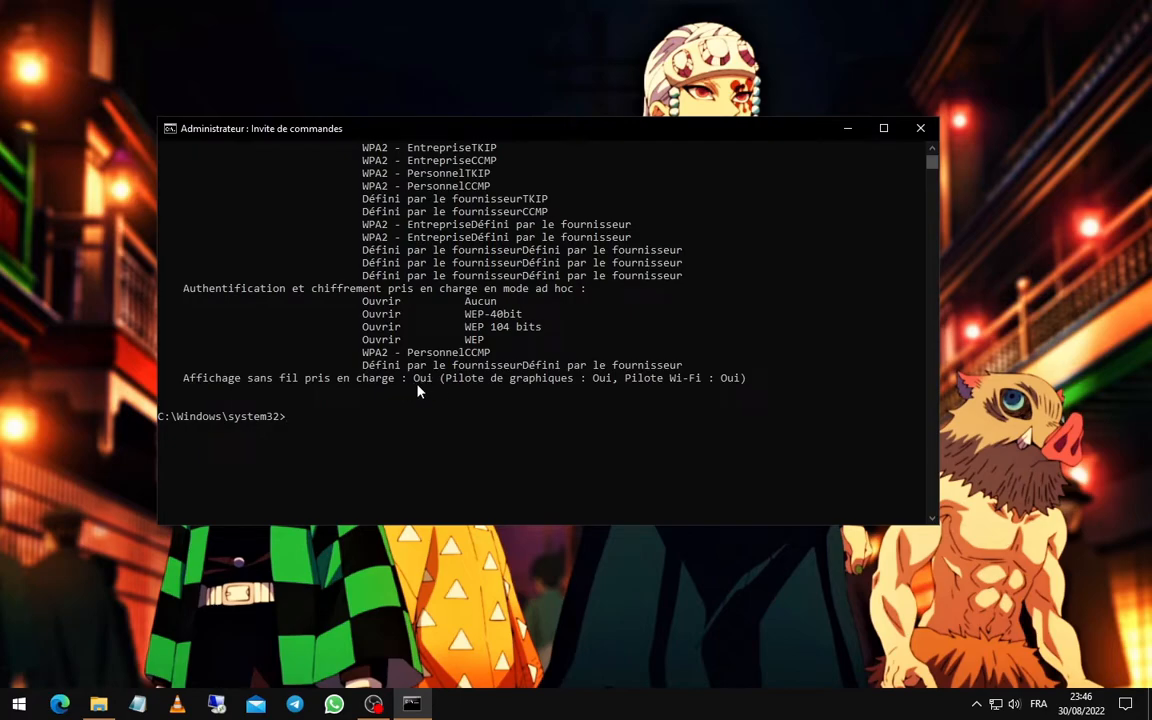
{"action": "left_click_drag", "start_coordinate": [409, 380], "coordinate": [432, 383]}
{"action": "left_click", "coordinate": [433, 391]}
{"action": "right_click", "coordinate": [369, 396]}
{"action": "left_click", "coordinate": [921, 127]}
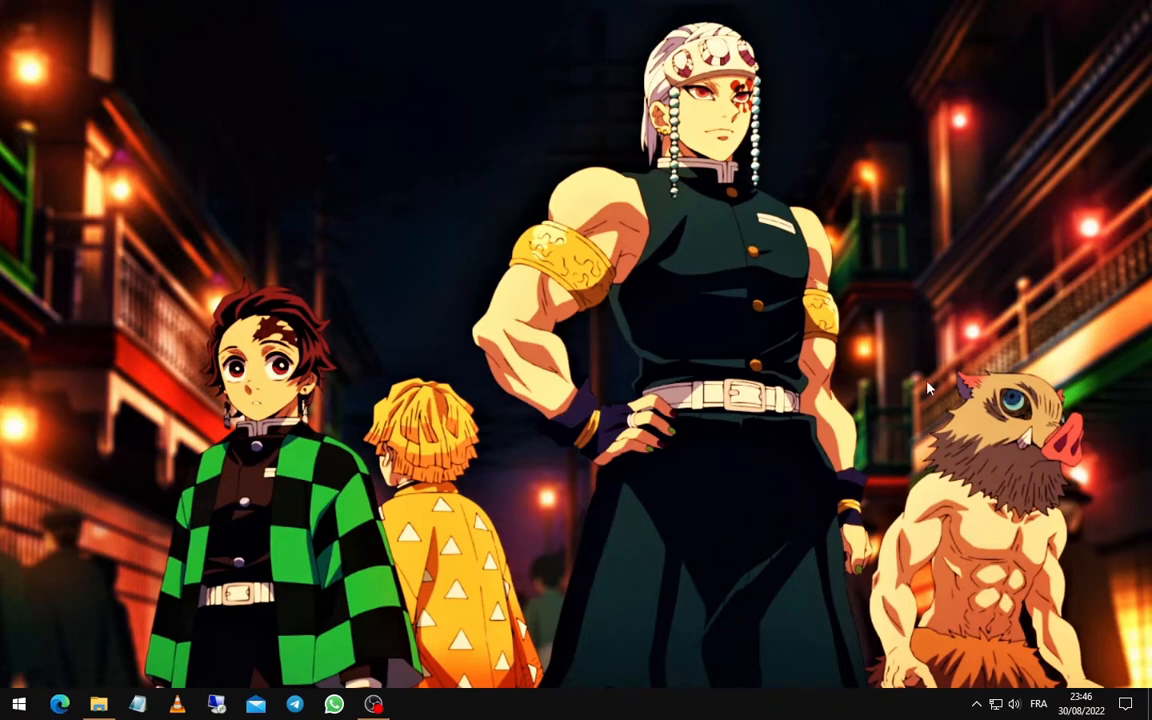
- Turn on the Windows mobile hotspot and show its settings page with the network name and password
{"action": "left_click", "coordinate": [997, 705]}
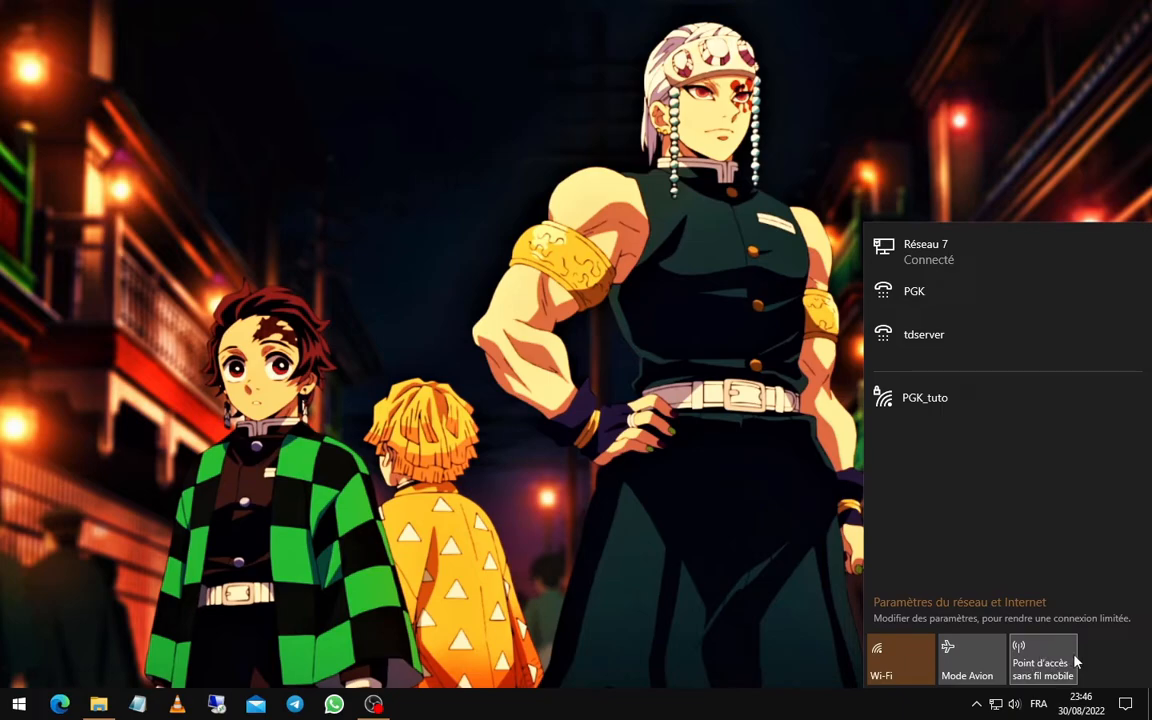
{"action": "left_click", "coordinate": [1040, 666]}
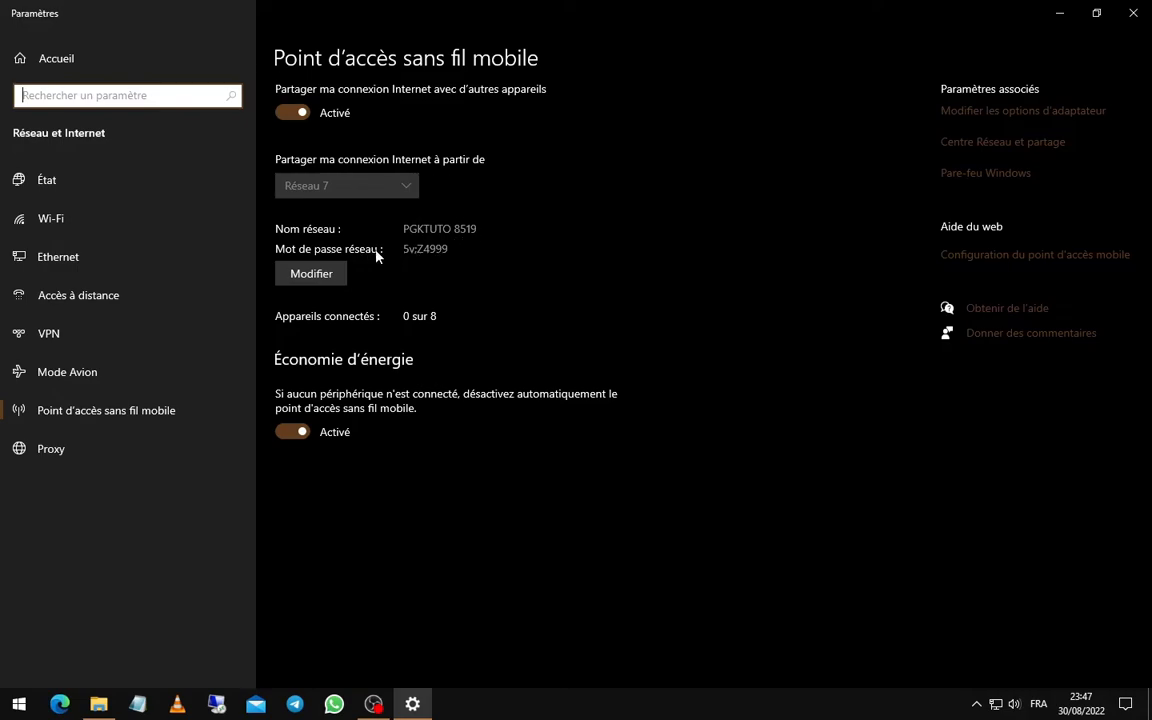
{"action": "left_click", "coordinate": [412, 254]}
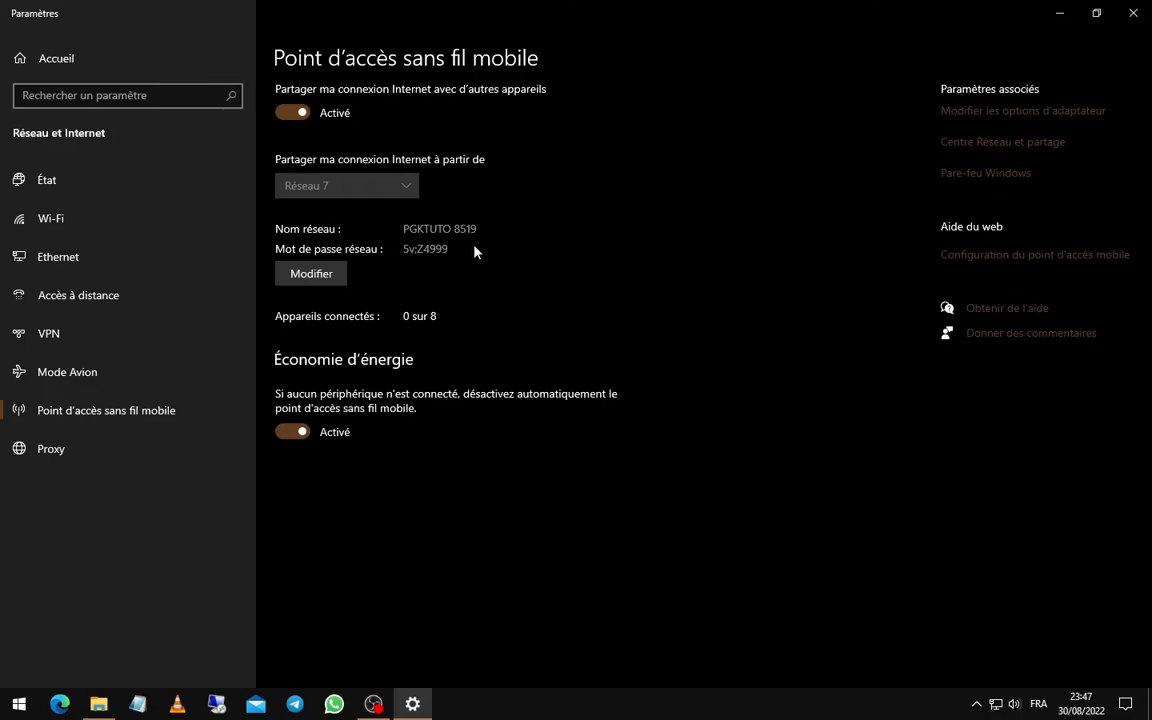
- Open the hotspot's network name and password for editing, cancel without saving, and close the settings
{"action": "left_click", "coordinate": [317, 279]}
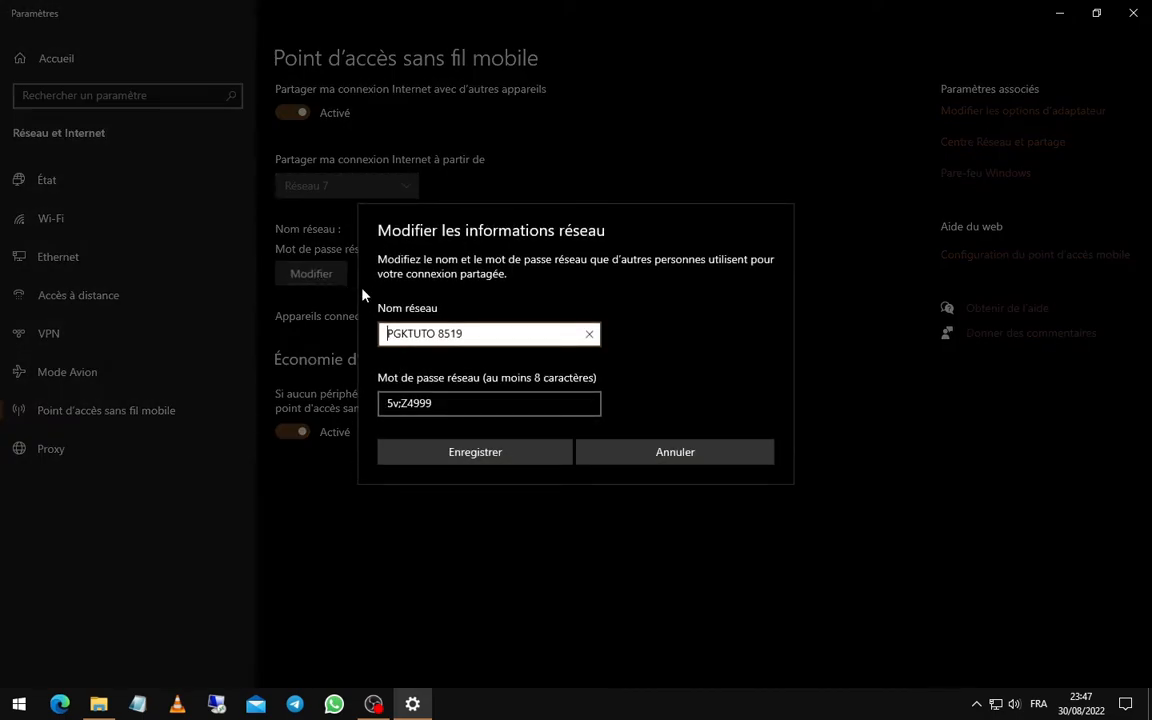
{"action": "left_click_drag", "start_coordinate": [468, 334], "coordinate": [325, 343]}
{"action": "left_click_drag", "start_coordinate": [438, 404], "coordinate": [376, 404]}
{"action": "left_click", "coordinate": [659, 463]}
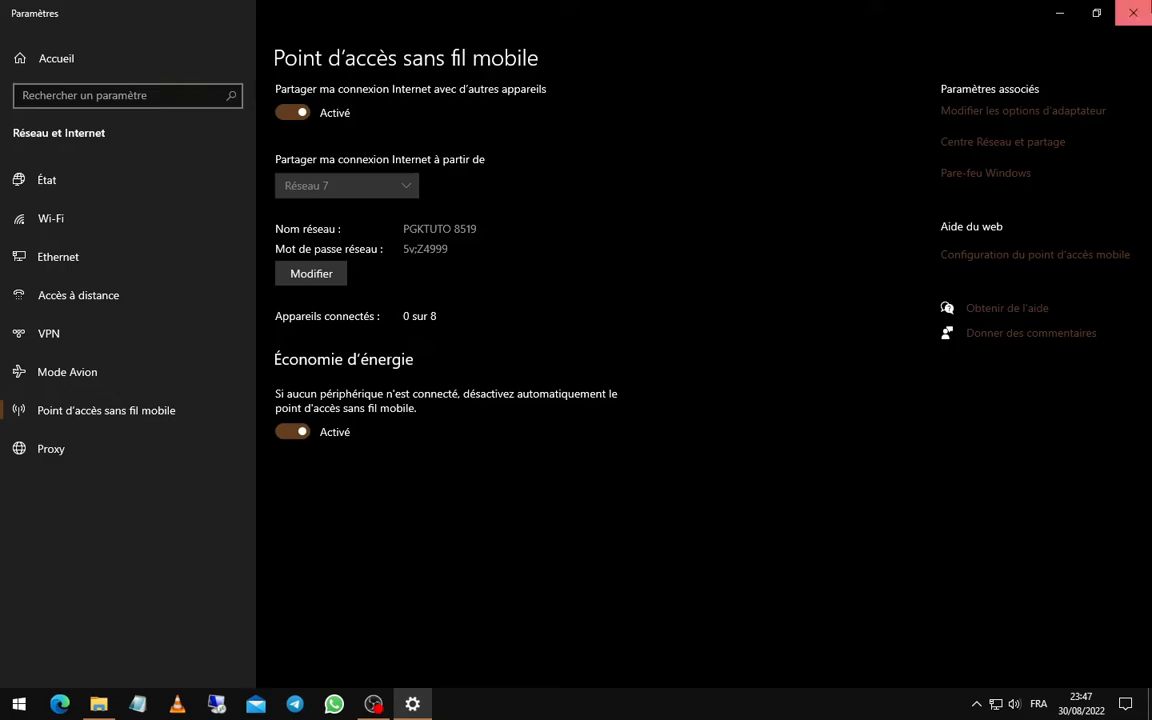
{"action": "left_click", "coordinate": [1133, 13]}
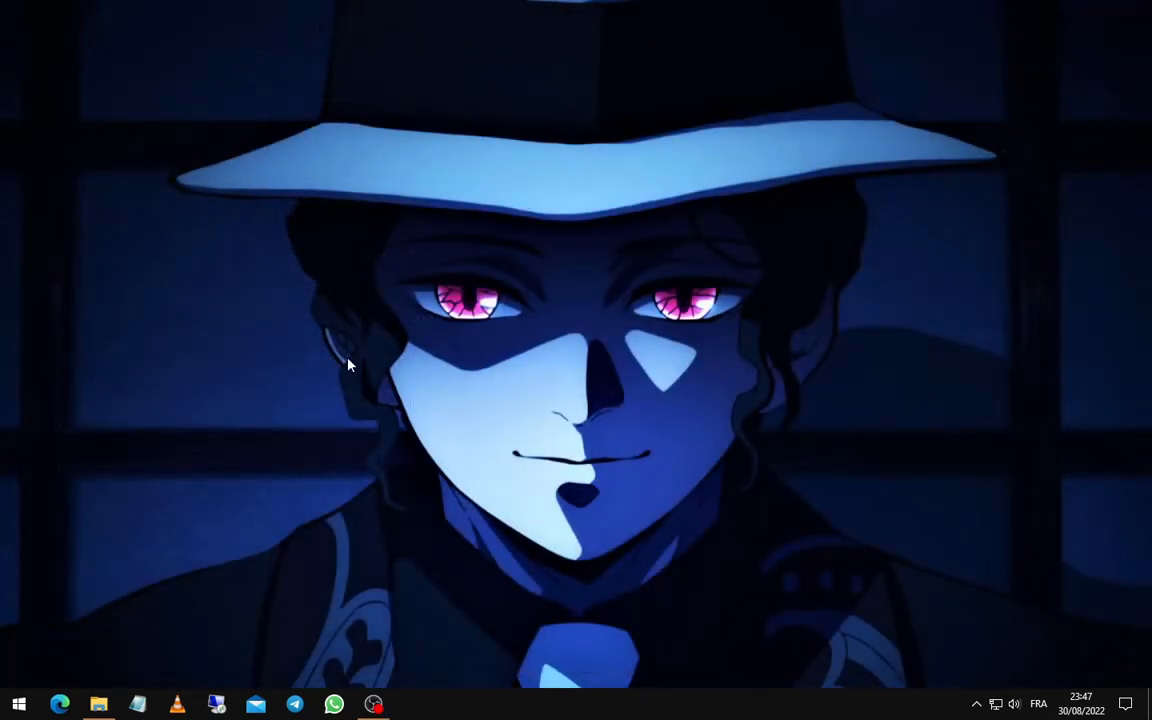
{"action": "right_click", "coordinate": [420, 183]}
{"action": "left_click", "coordinate": [450, 223]}
- Open Microsoft Edge, go to google.com and search for "mars wifi"
{"action": "left_click", "coordinate": [60, 703]}
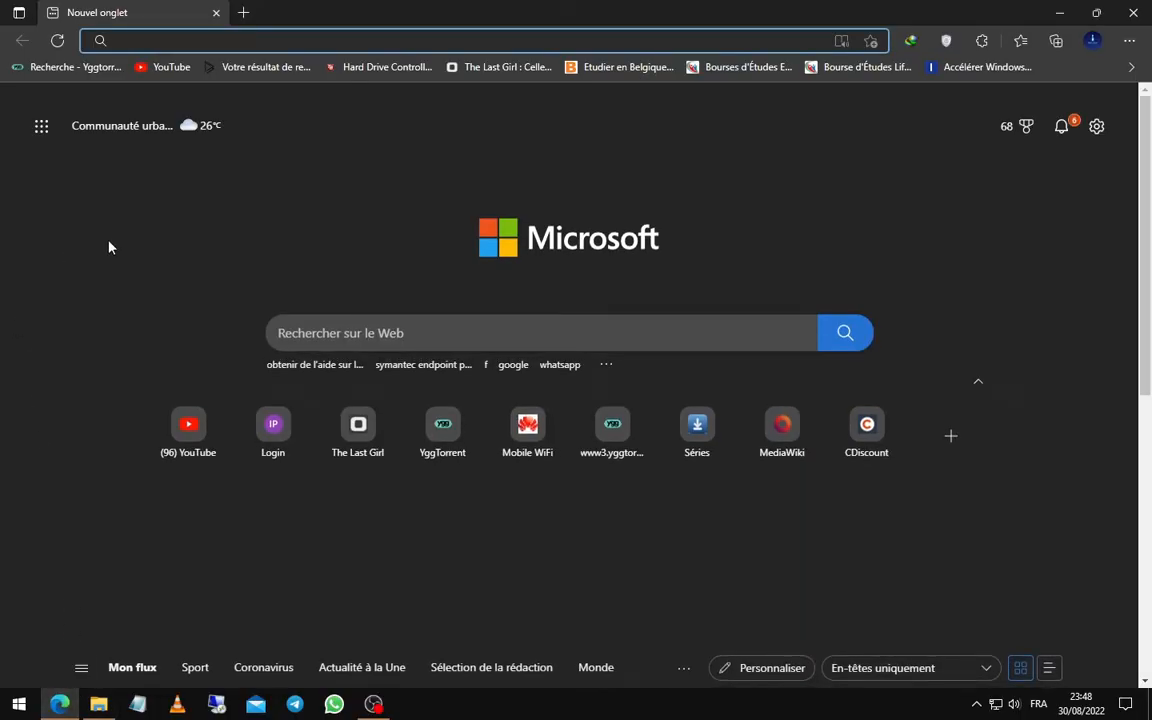
{"action": "type", "text": "google.com"}
{"action": "key", "text": "Return"}
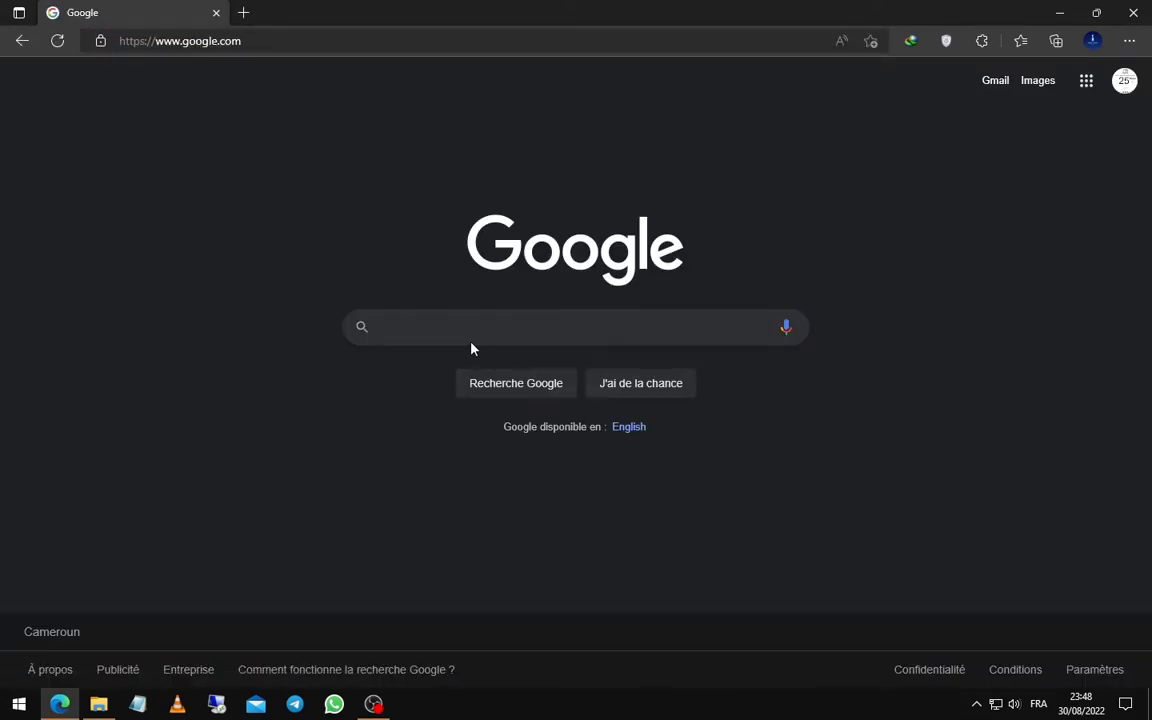
{"action": "type", "text": "mars "}
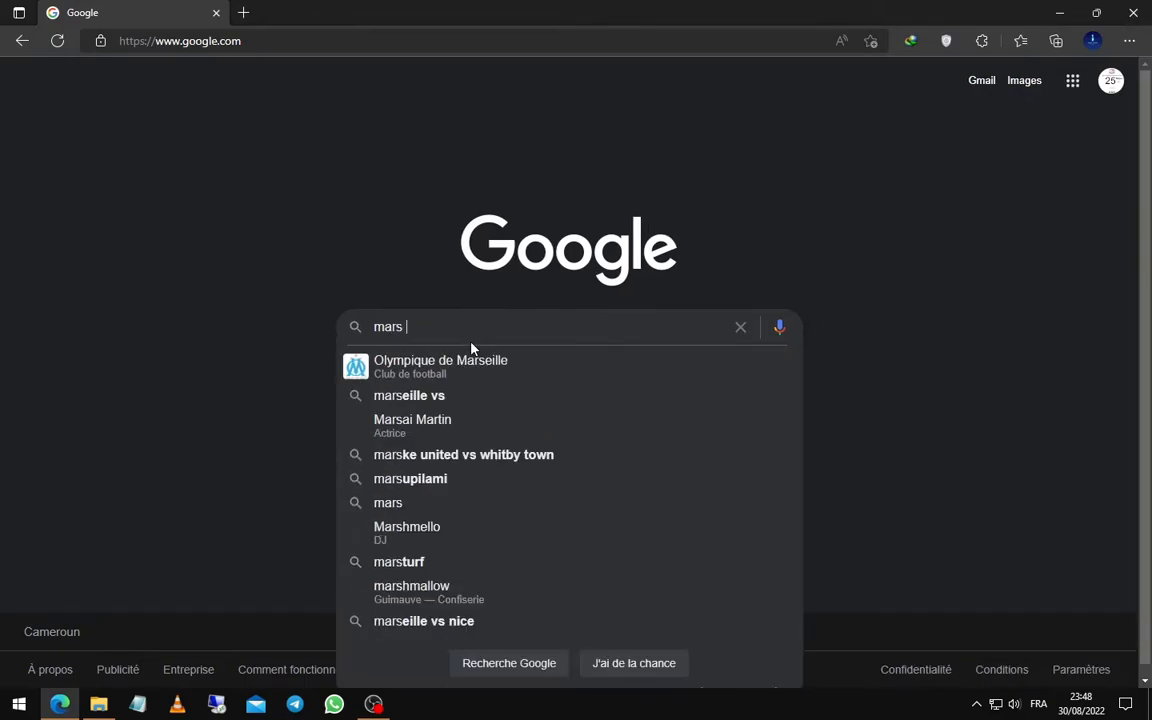
{"action": "type", "text": "wifi"}
{"action": "key", "text": "Return"}
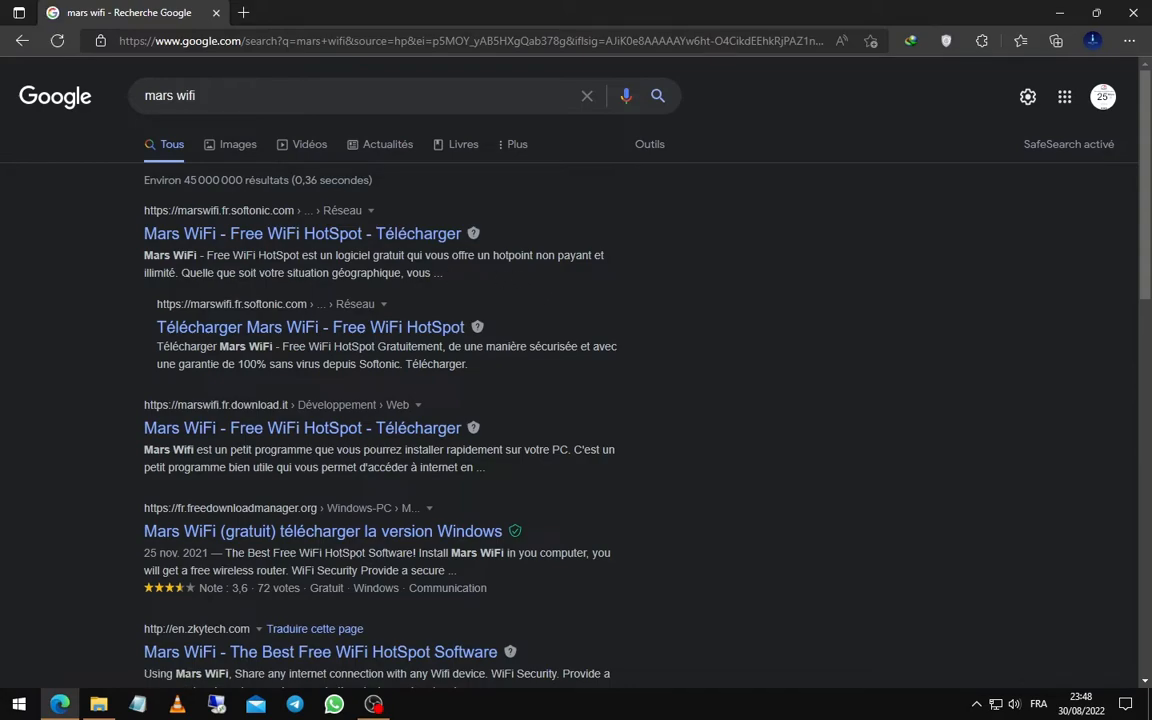
- Look through the search results and open the FileHorse page "Mars WiFi Download (2022 Latest)"
{"action": "scroll", "coordinate": [416, 322], "scroll_direction": "down", "scroll_amount": 3}
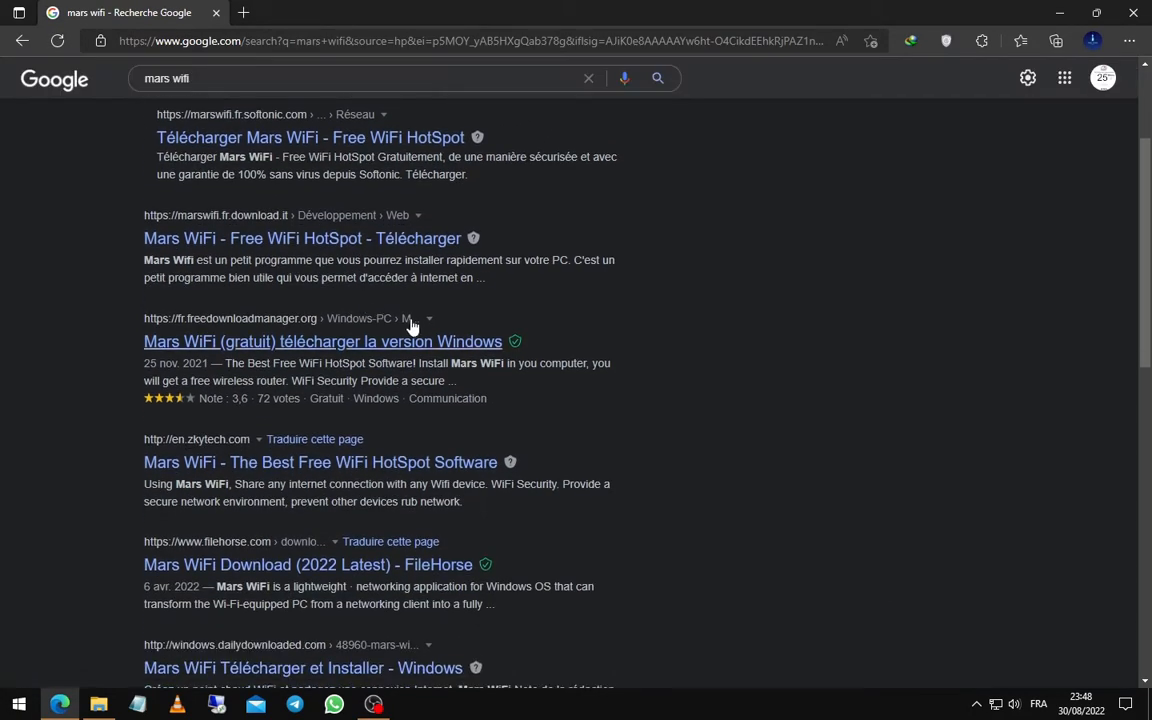
{"action": "scroll", "coordinate": [418, 330], "scroll_direction": "down", "scroll_amount": 4}
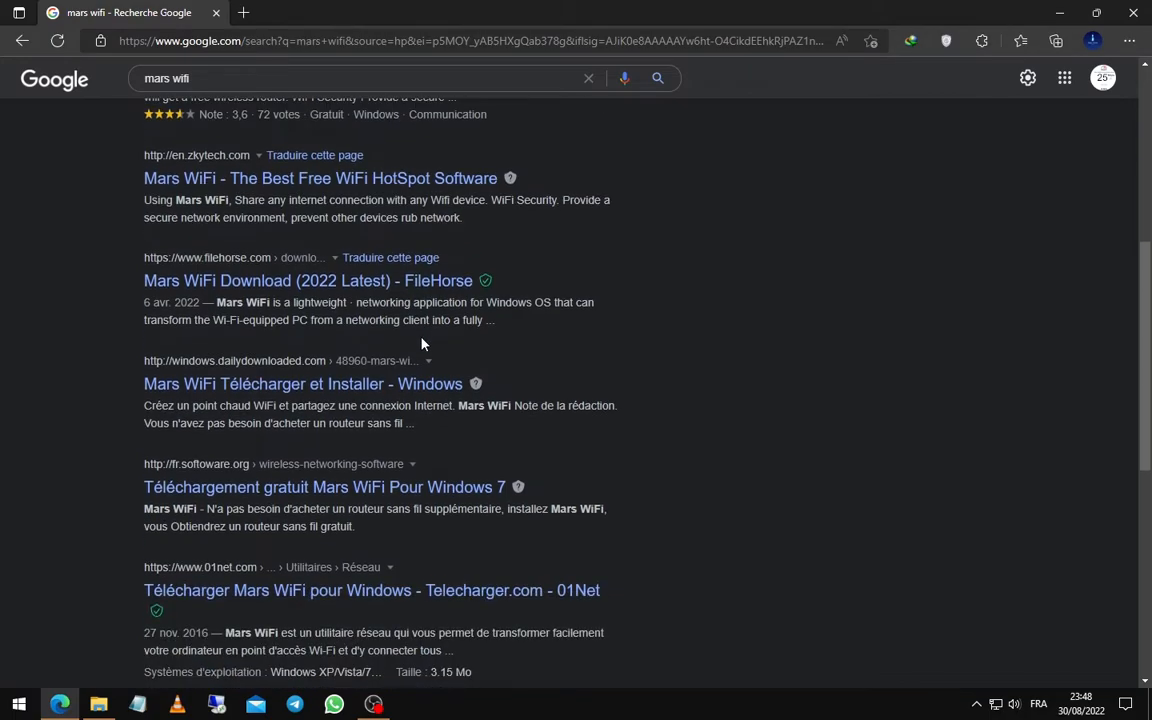
{"action": "scroll", "coordinate": [421, 344], "scroll_direction": "up", "scroll_amount": 7}
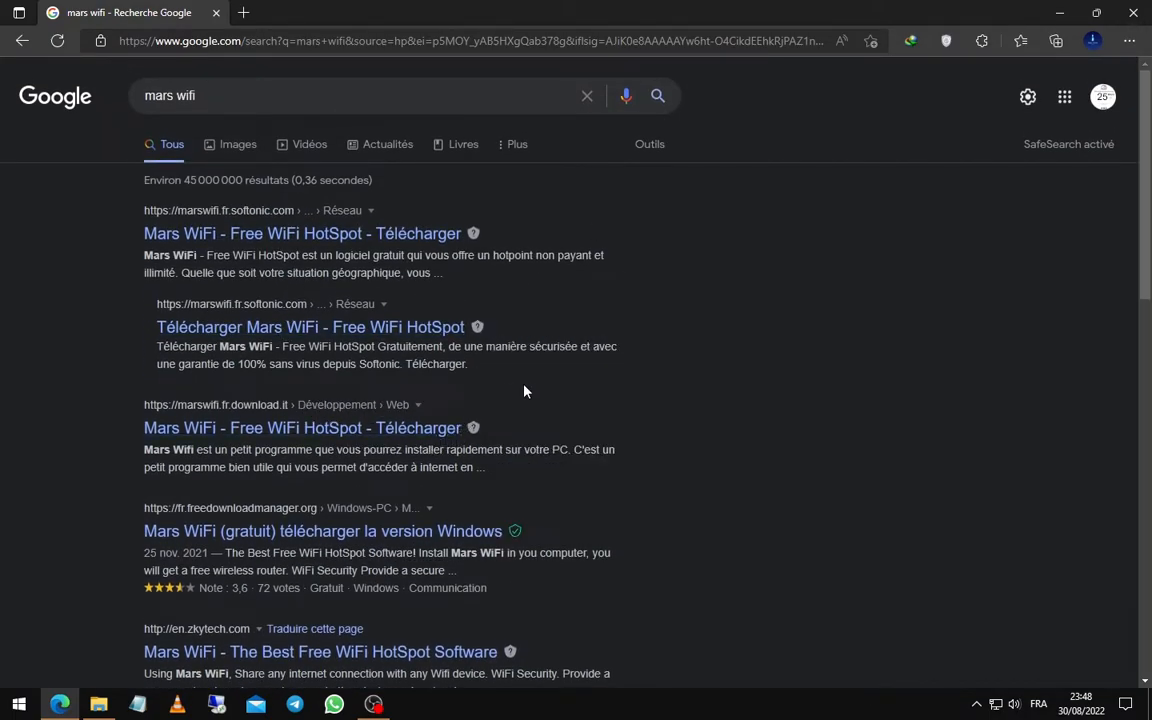
{"action": "scroll", "coordinate": [530, 393], "scroll_direction": "down", "scroll_amount": 1}
{"action": "scroll", "coordinate": [540, 395], "scroll_direction": "down", "scroll_amount": 1}
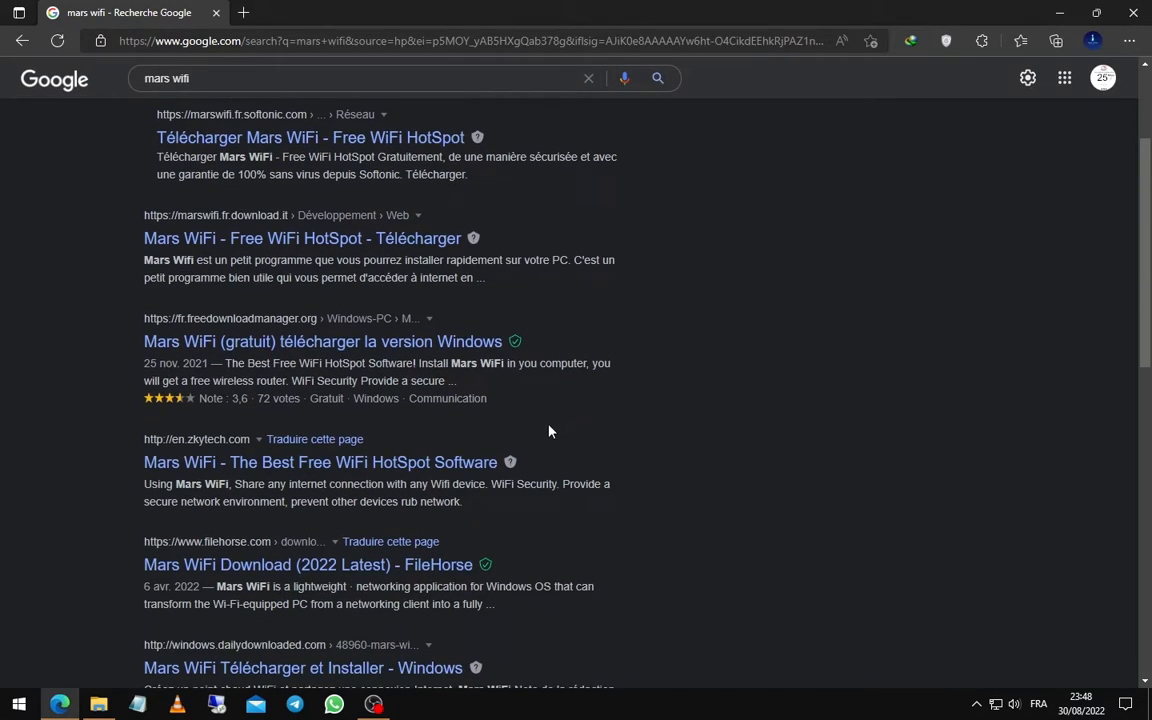
{"action": "scroll", "coordinate": [366, 394], "scroll_direction": "down", "scroll_amount": 1}
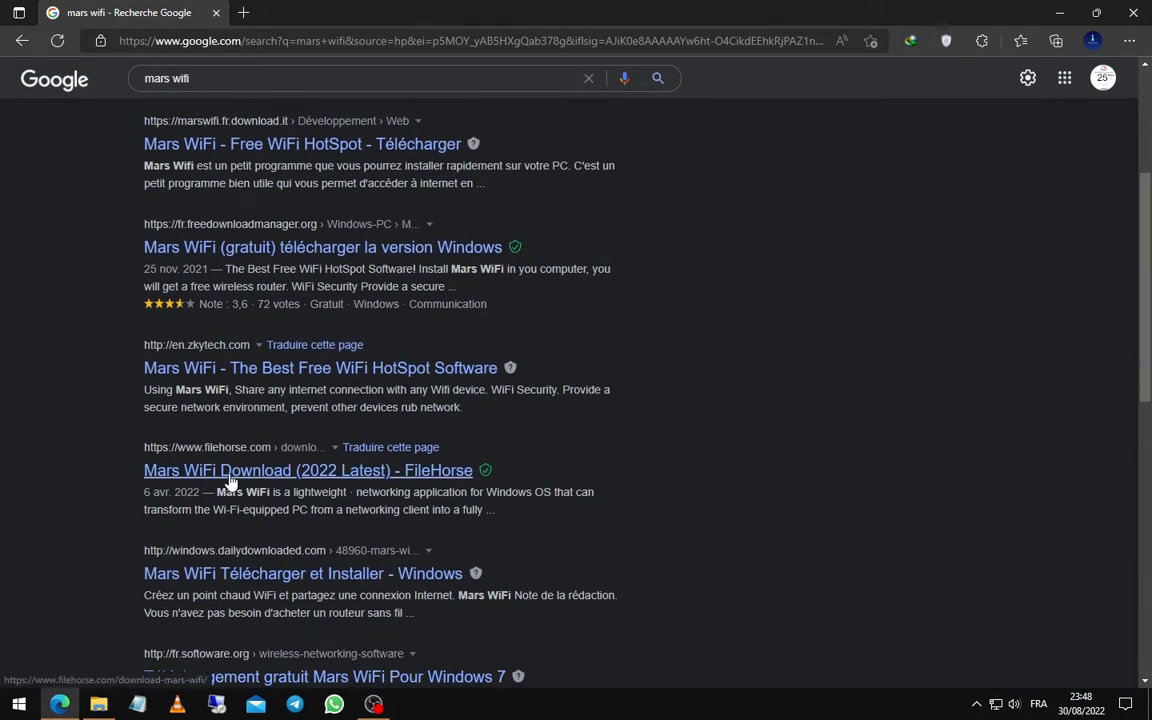
{"action": "left_click_drag", "start_coordinate": [144, 498], "coordinate": [204, 481]}
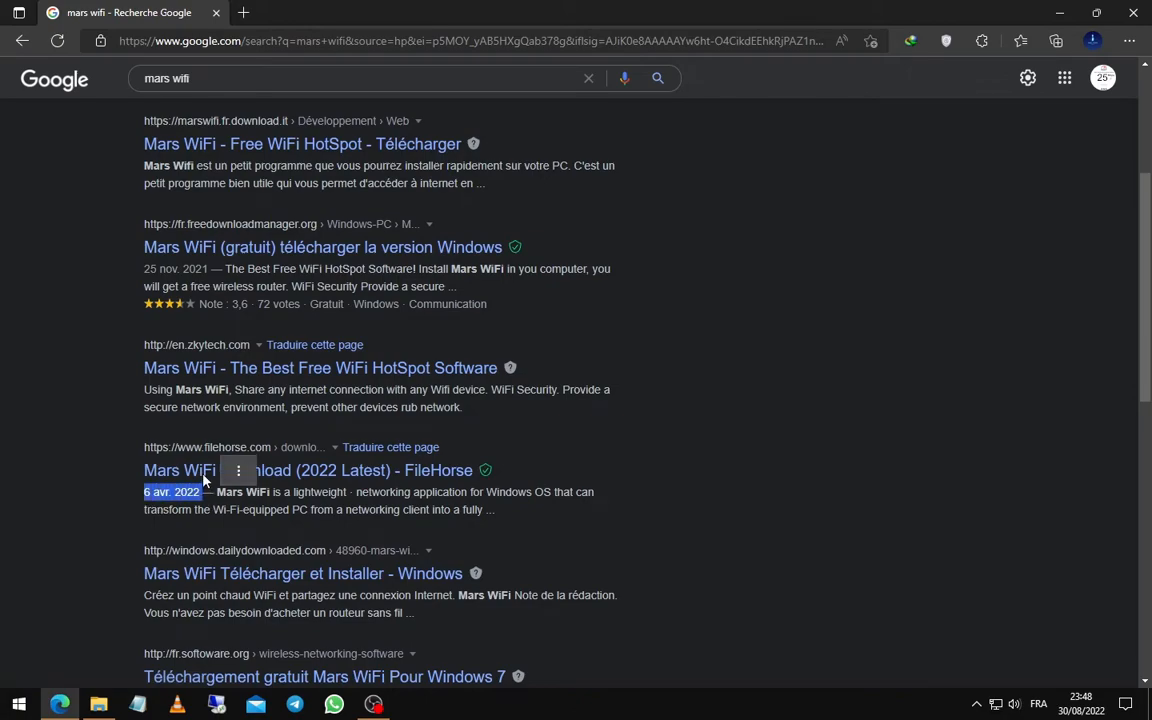
{"action": "left_click", "coordinate": [202, 477]}
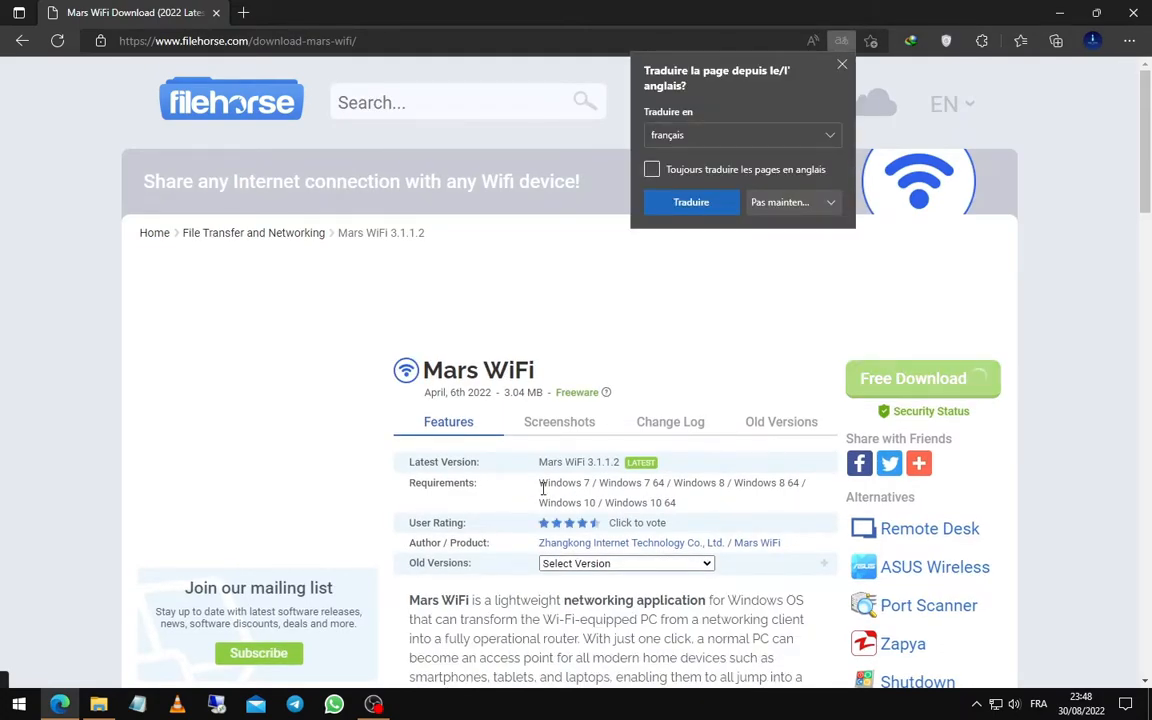
- Download the free Mars WiFi 3.1.1.2 installer from FileHorse as marswifi.exe, dismissing the advertisement and the completed-download window
{"action": "scroll", "coordinate": [766, 470], "scroll_direction": "down", "scroll_amount": 1}
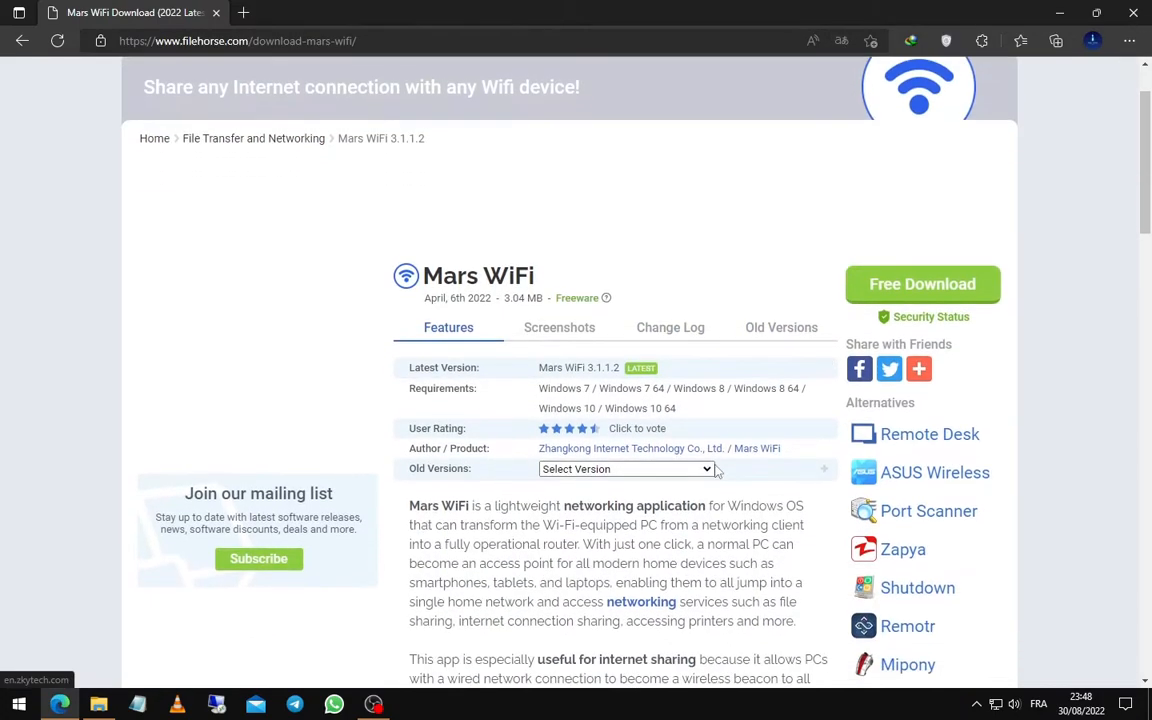
{"action": "left_click", "coordinate": [893, 290]}
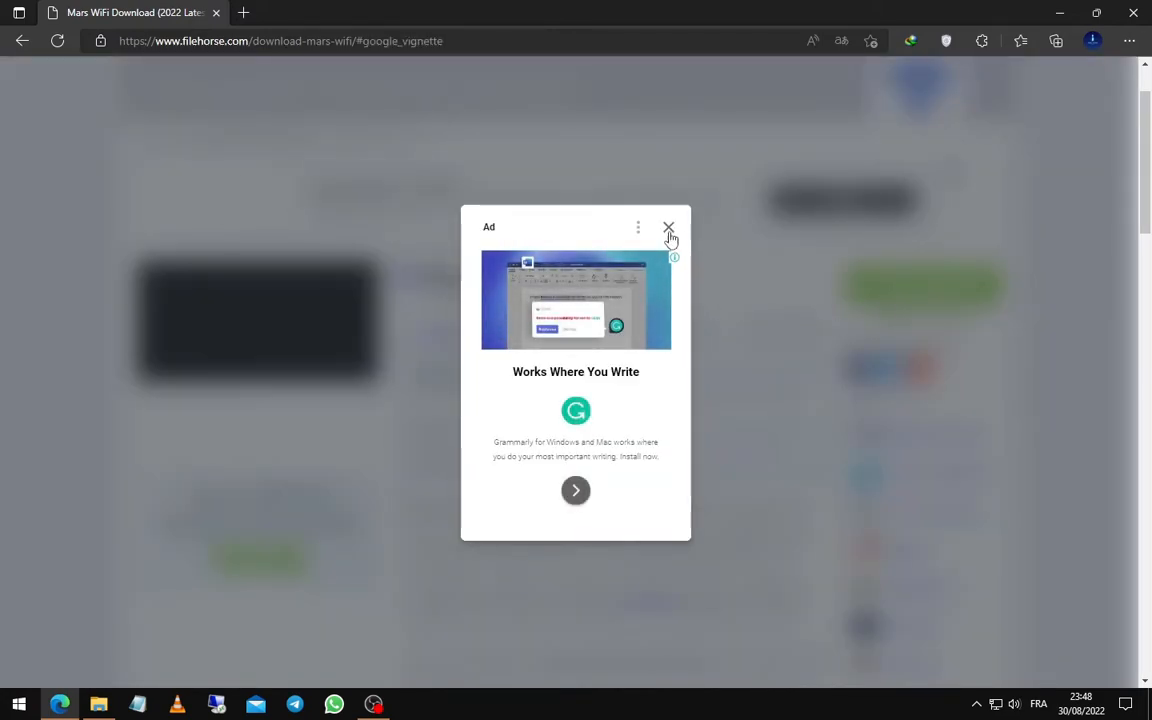
{"action": "left_click", "coordinate": [668, 229]}
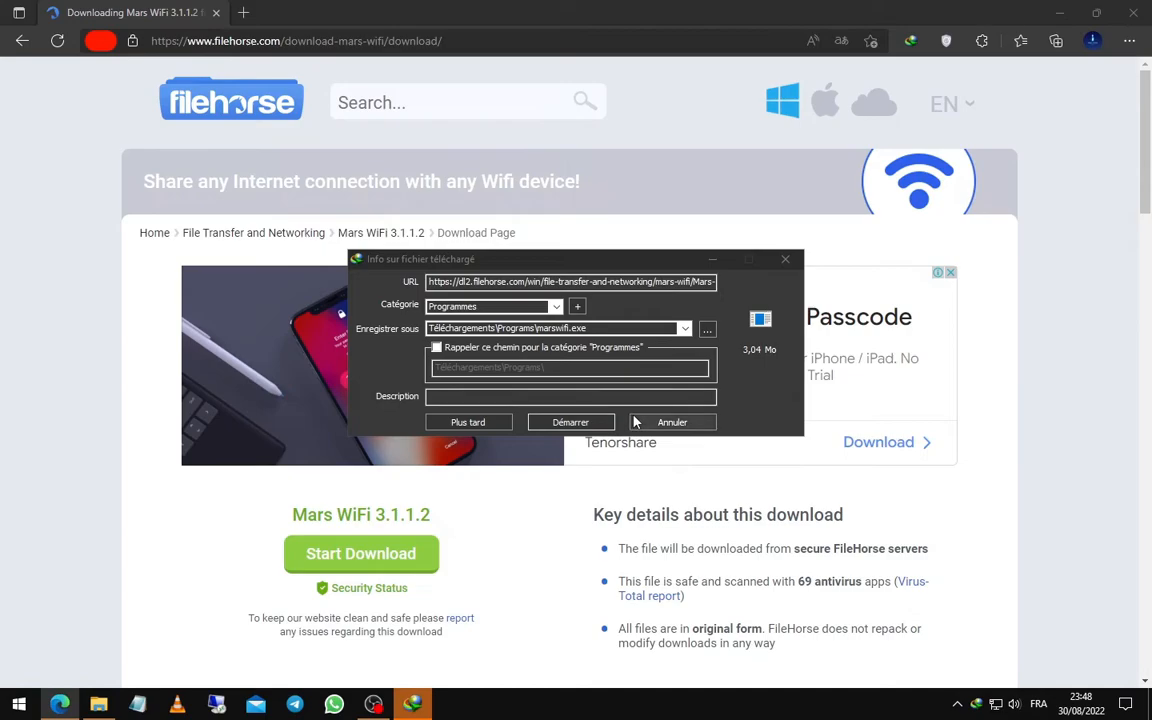
{"action": "left_click", "coordinate": [570, 422]}
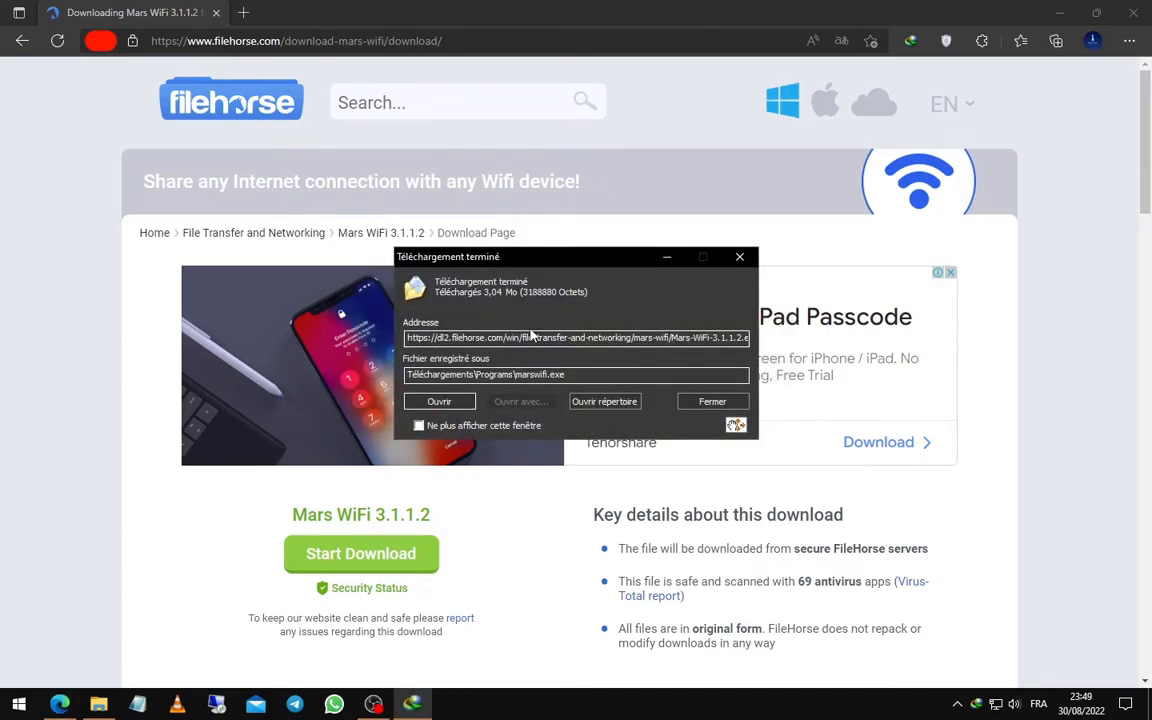
{"action": "left_click_drag", "start_coordinate": [460, 260], "coordinate": [506, 258]}
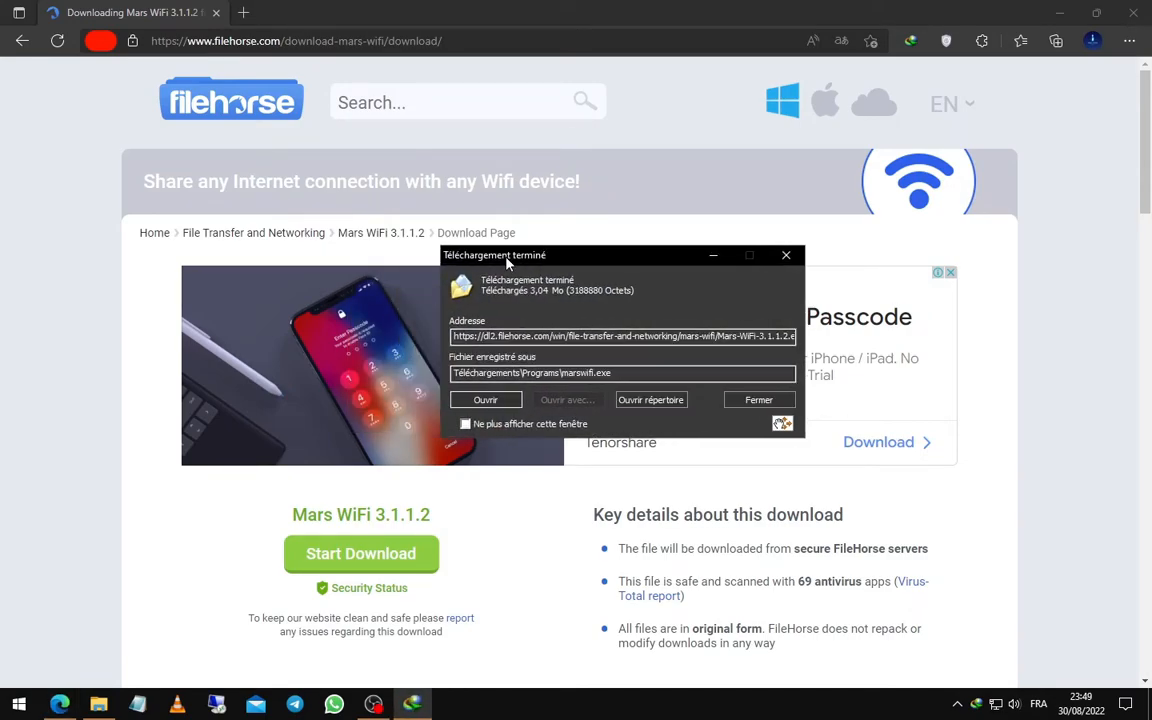
{"action": "left_click", "coordinate": [769, 396]}
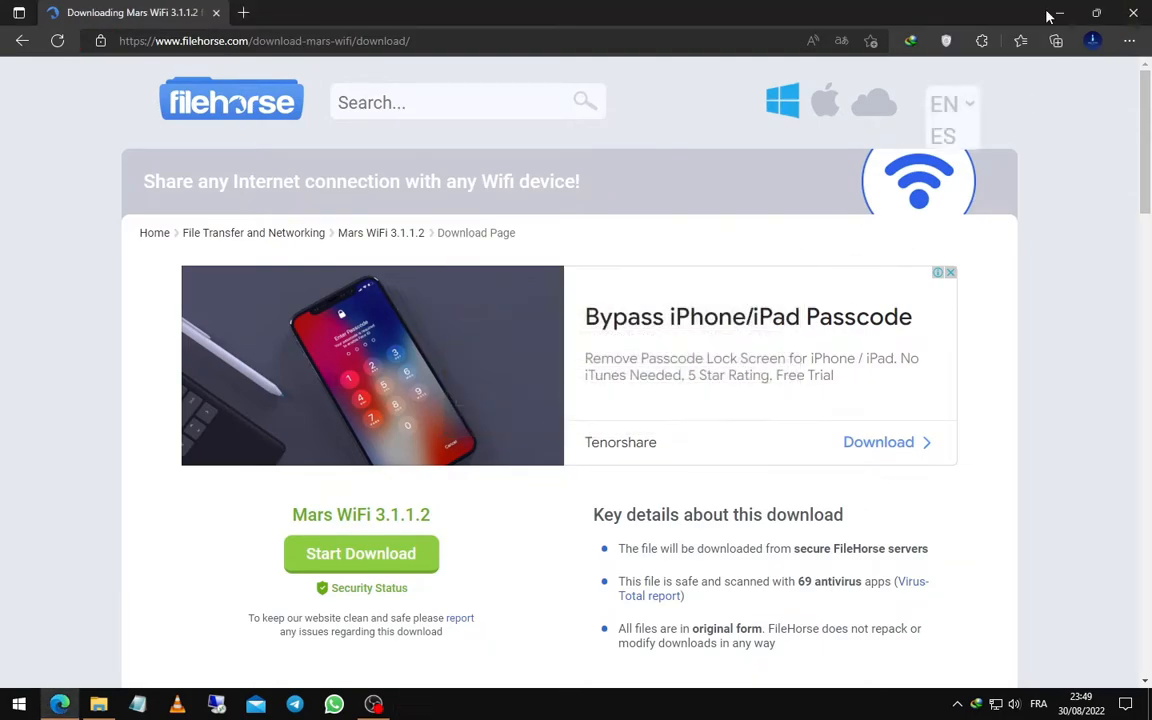
- Close the browser and launch marswifi.exe from the Tuto folder, allowing it to run
{"action": "left_click", "coordinate": [1134, 12]}
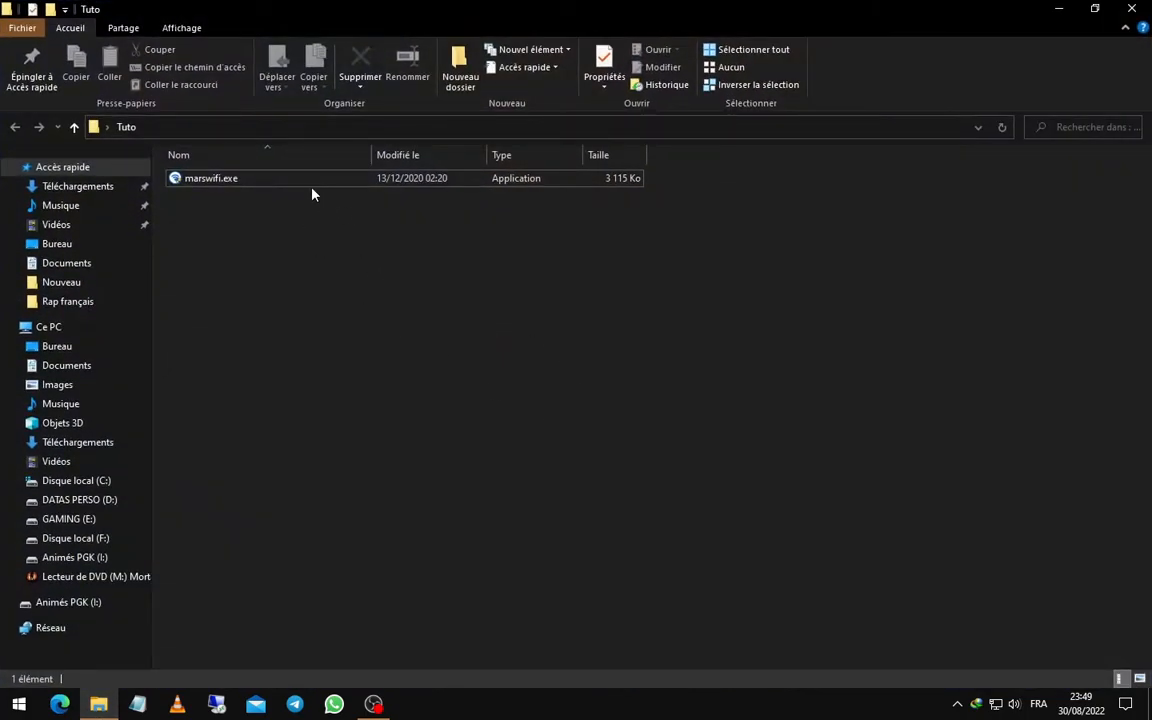
{"action": "double_click", "coordinate": [369, 180]}
{"action": "left_click", "coordinate": [457, 460]}
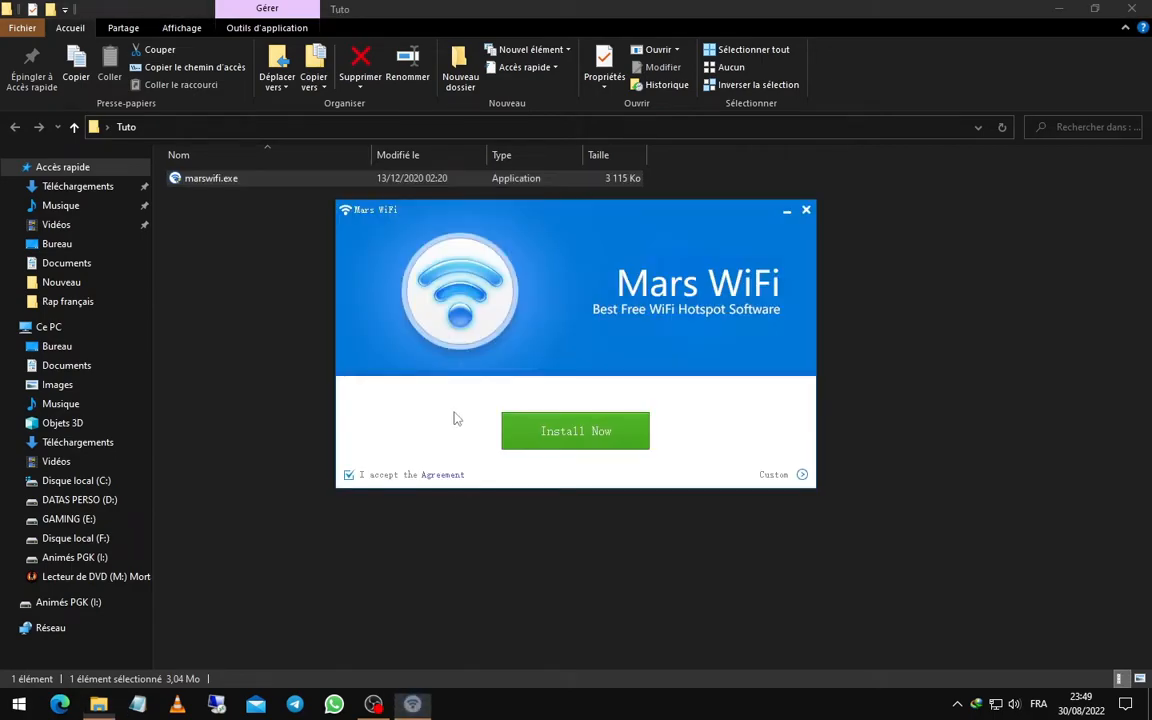
- Close the Tuto folder window, install Mars WiFi with the default options and reposition its main window
{"action": "left_click_drag", "start_coordinate": [508, 227], "coordinate": [487, 220]}
{"action": "left_click", "coordinate": [1133, 8]}
{"action": "left_click_drag", "start_coordinate": [480, 289], "coordinate": [520, 271]}
{"action": "left_click", "coordinate": [563, 424]}
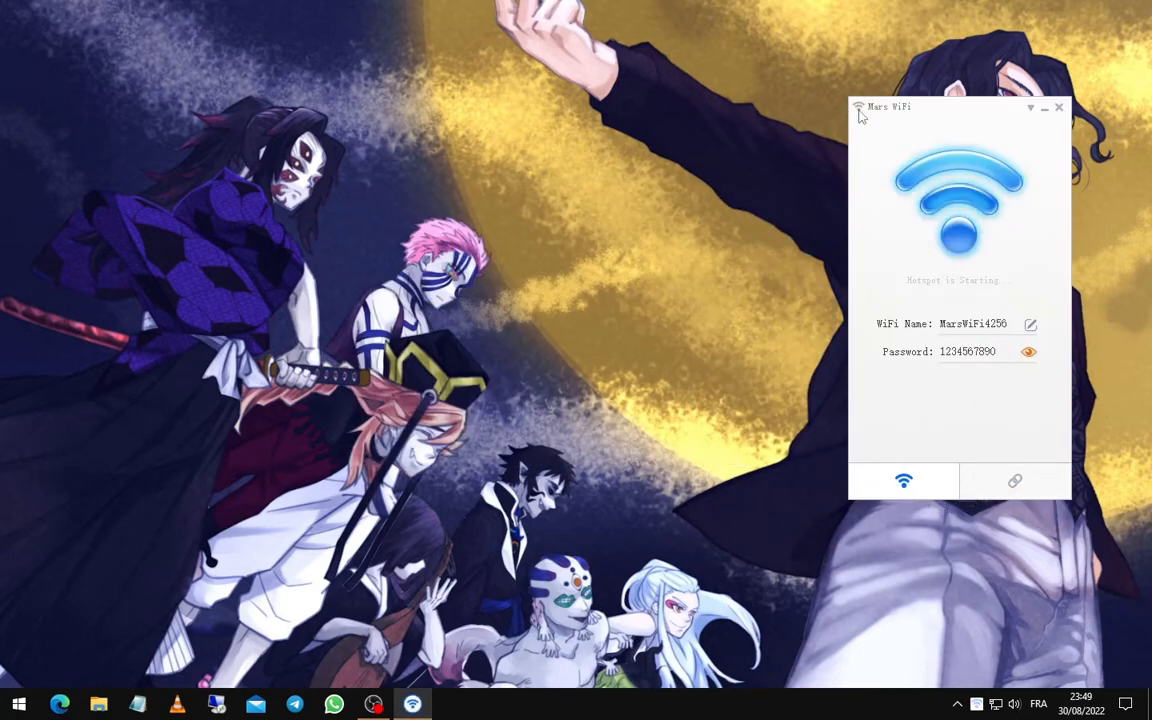
{"action": "left_click_drag", "start_coordinate": [926, 110], "coordinate": [759, 101]}
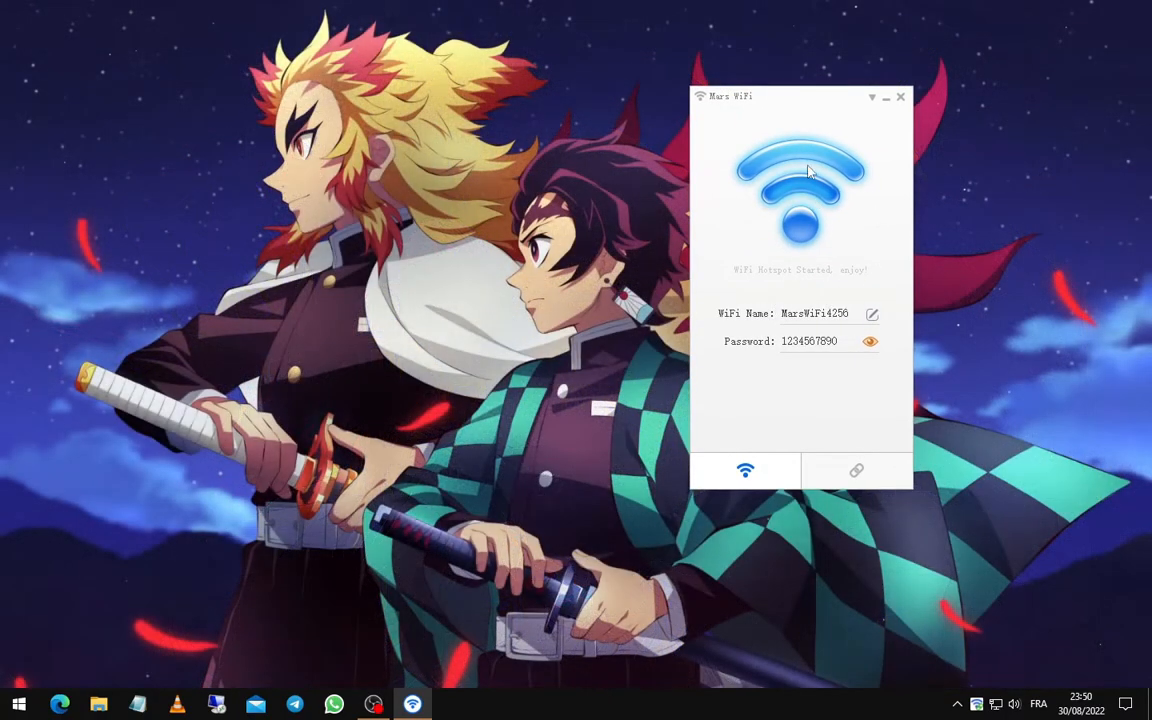
{"action": "left_click_drag", "start_coordinate": [789, 103], "coordinate": [776, 80]}
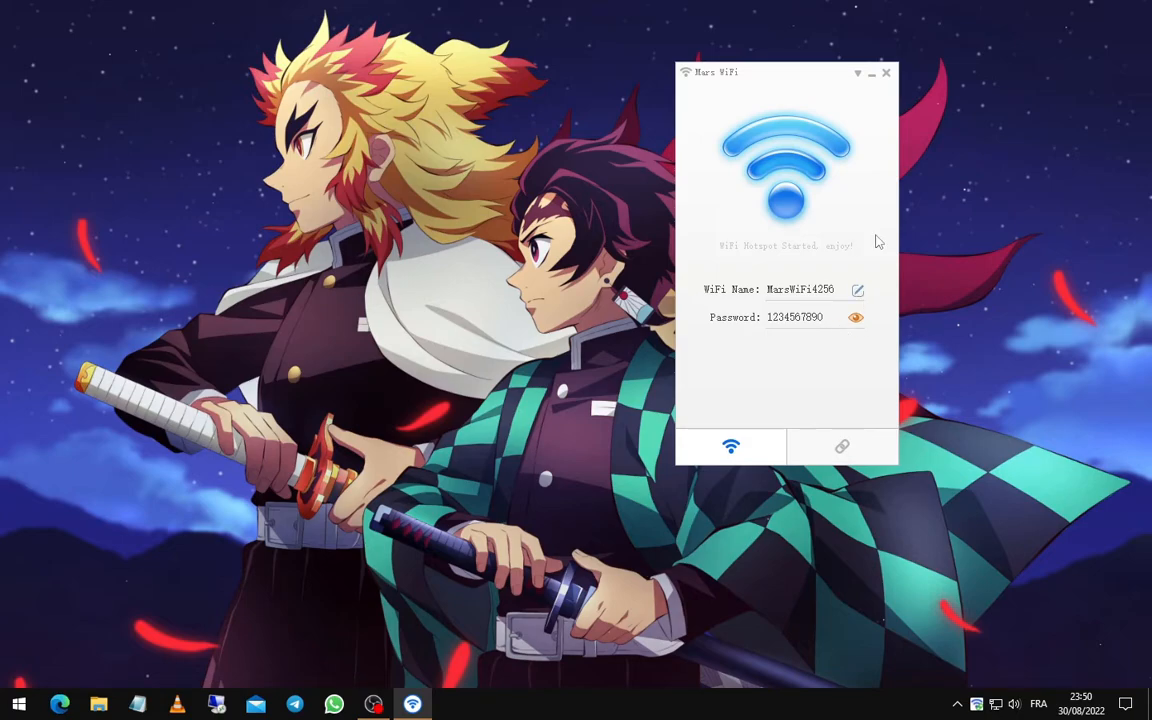
- Toggle the visibility of the hotspot password, leaving it masked
{"action": "left_click", "coordinate": [856, 318]}
{"action": "left_click", "coordinate": [856, 319]}
{"action": "left_click", "coordinate": [856, 319]}
- Rename the Wi-Fi hotspot to PGK_tuto, enter a new hotspot password of at least eight characters and save
{"action": "left_click", "coordinate": [857, 290]}
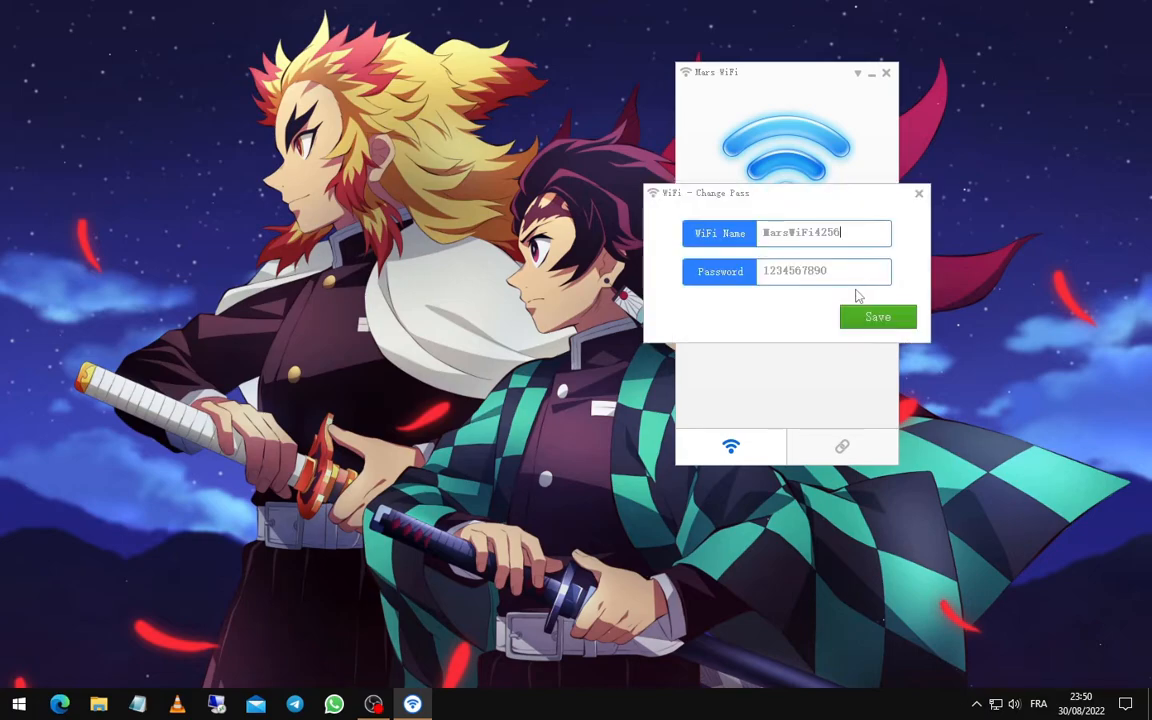
{"action": "left_click_drag", "start_coordinate": [845, 233], "coordinate": [660, 238]}
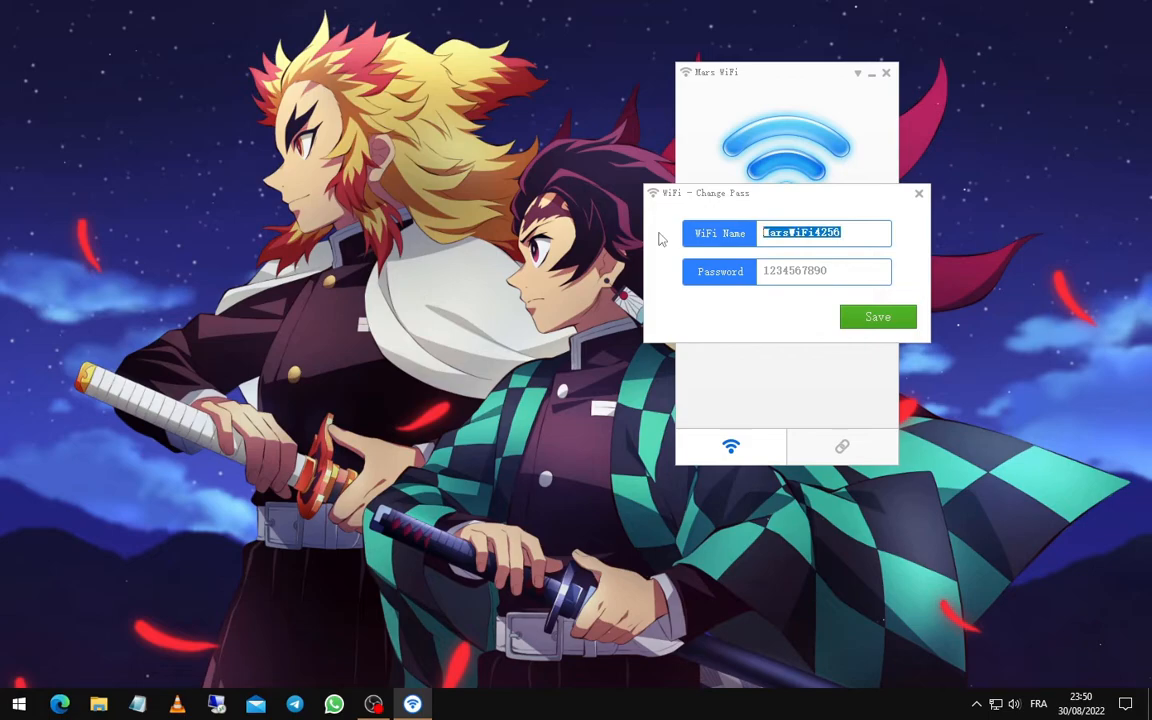
{"action": "type", "text": "F"}
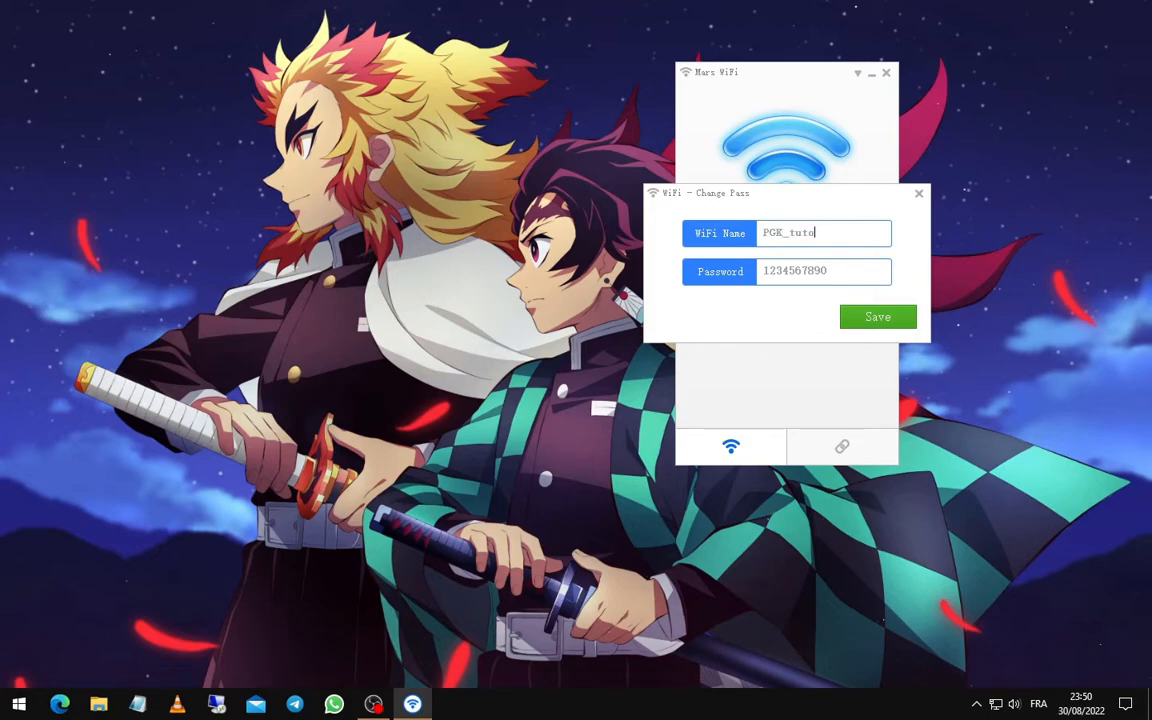
{"action": "left_click_drag", "start_coordinate": [822, 265], "coordinate": [605, 285]}
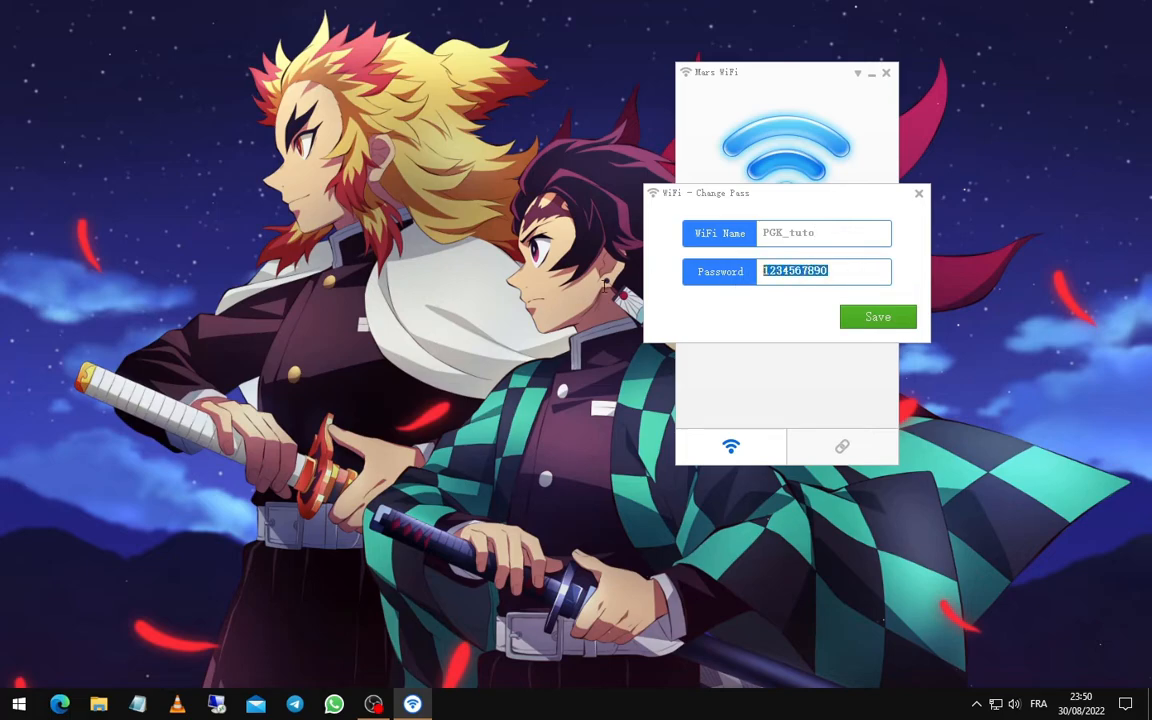
{"action": "type", "text": "1"}
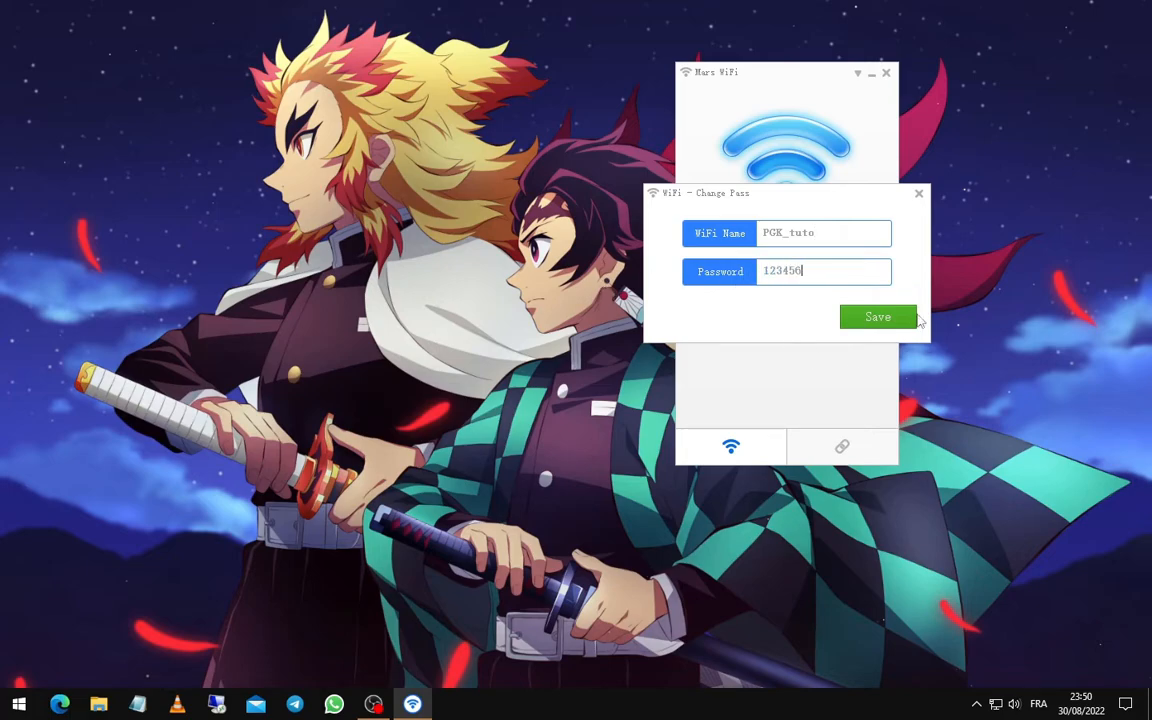
{"action": "left_click", "coordinate": [845, 318]}
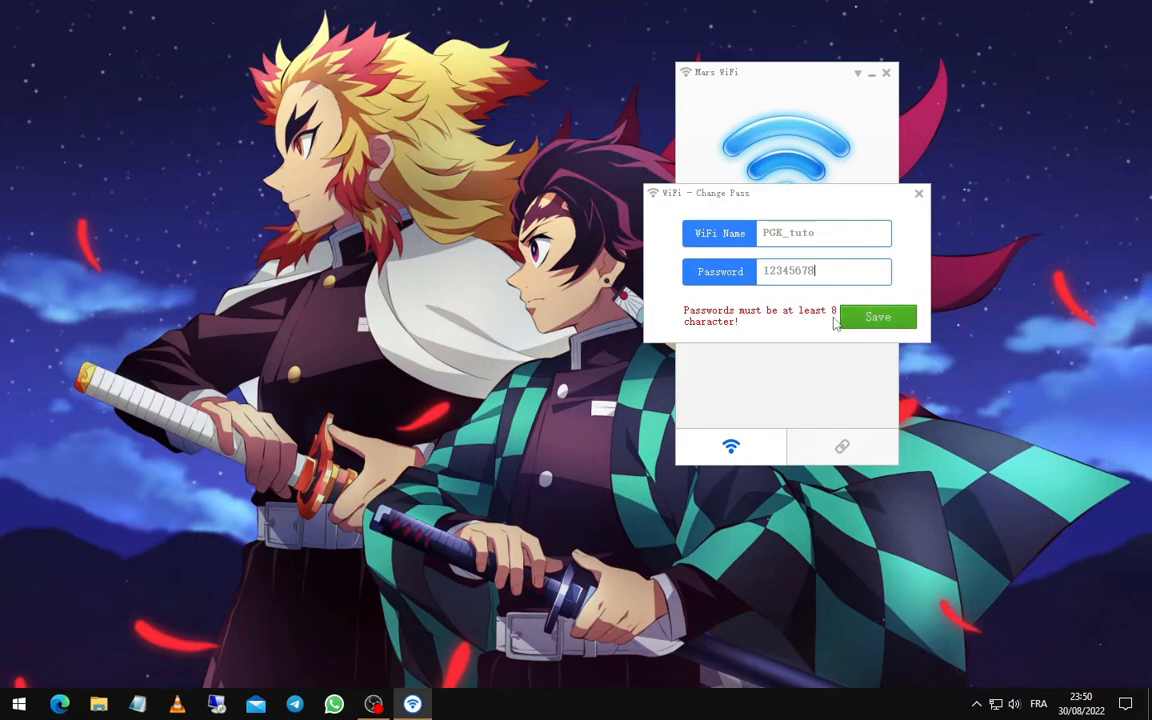
{"action": "left_click", "coordinate": [866, 318]}
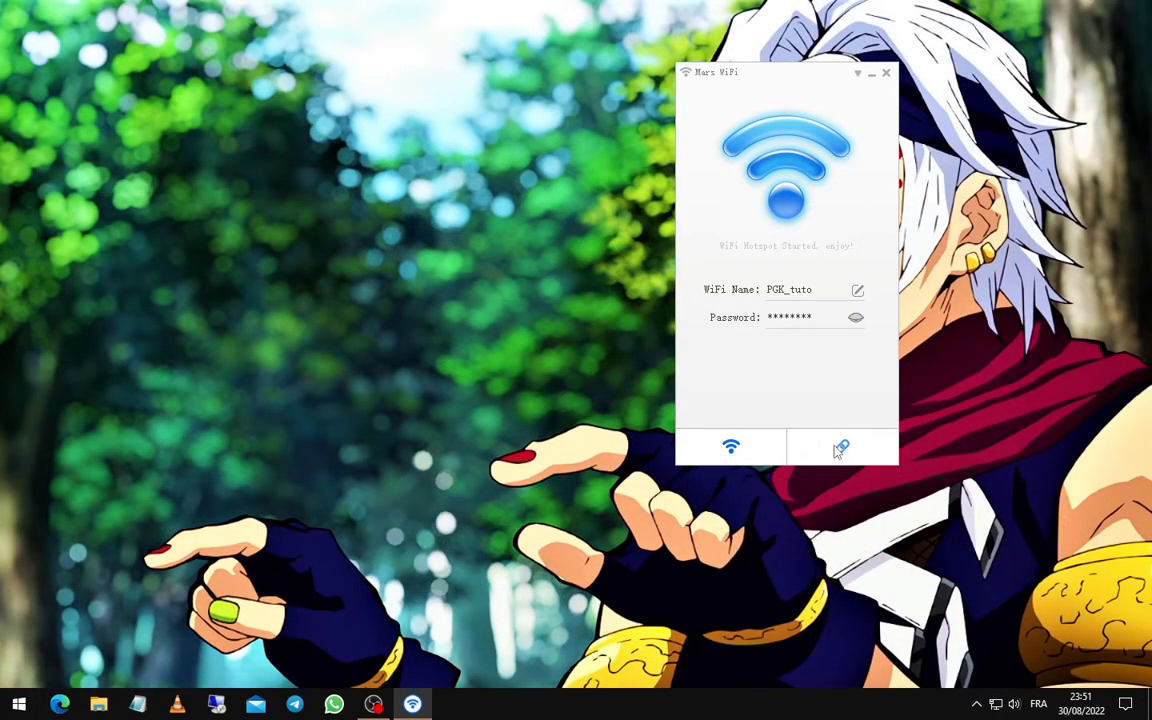
- Examine the hotspot's Connected and Blacklist device lists, then return to the hotspot page
{"action": "left_click", "coordinate": [832, 446]}
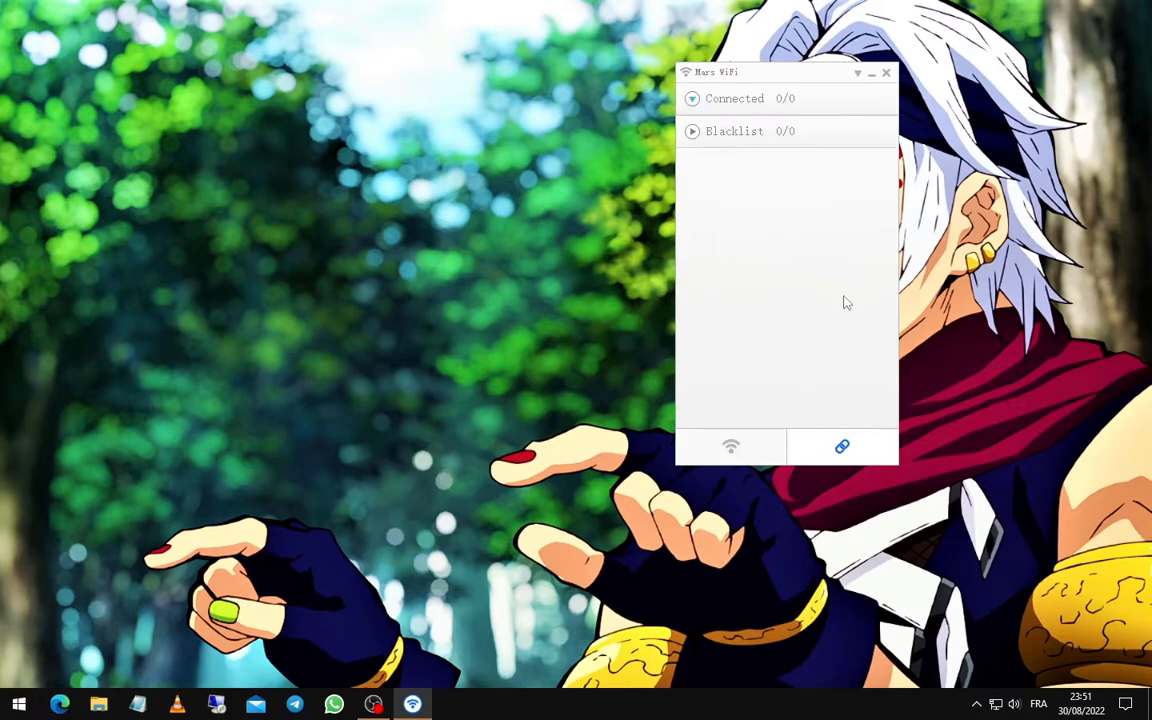
{"action": "left_click", "coordinate": [698, 103]}
{"action": "left_click", "coordinate": [692, 136]}
{"action": "left_click", "coordinate": [692, 100]}
{"action": "left_click", "coordinate": [692, 131]}
{"action": "left_click", "coordinate": [728, 444]}
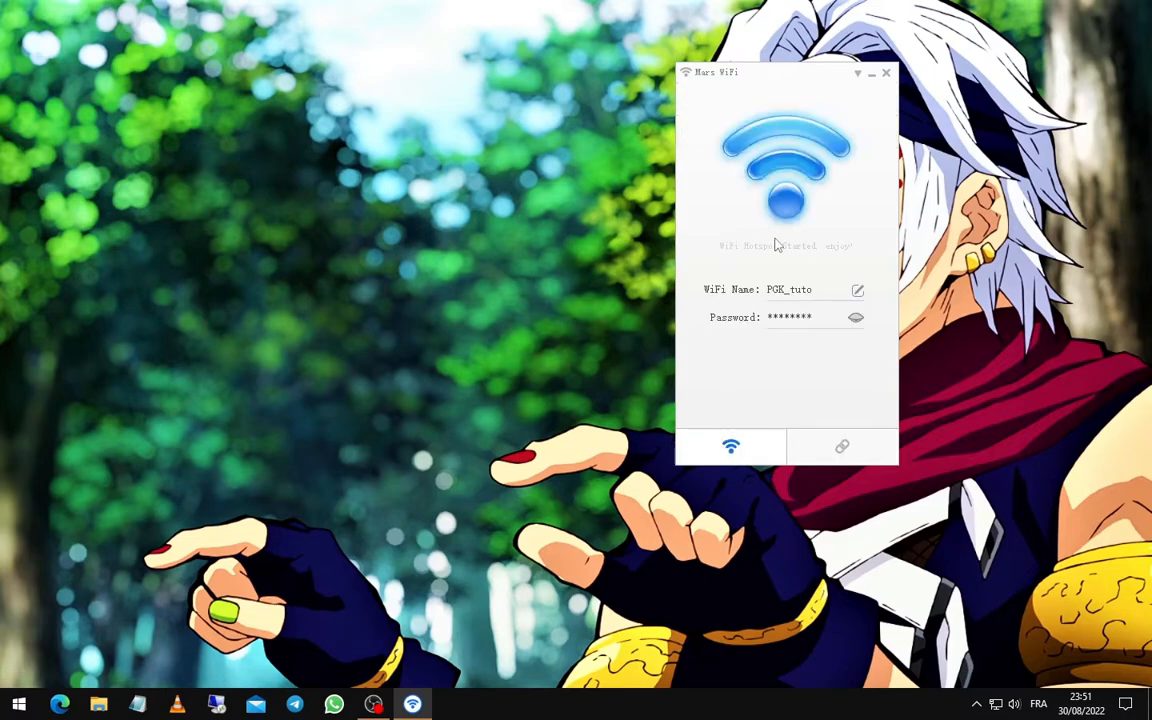
- Turn off launching Mars WiFi at computer startup in its settings and save
{"action": "left_click_drag", "start_coordinate": [728, 91], "coordinate": [653, 102]}
{"action": "left_click", "coordinate": [781, 87]}
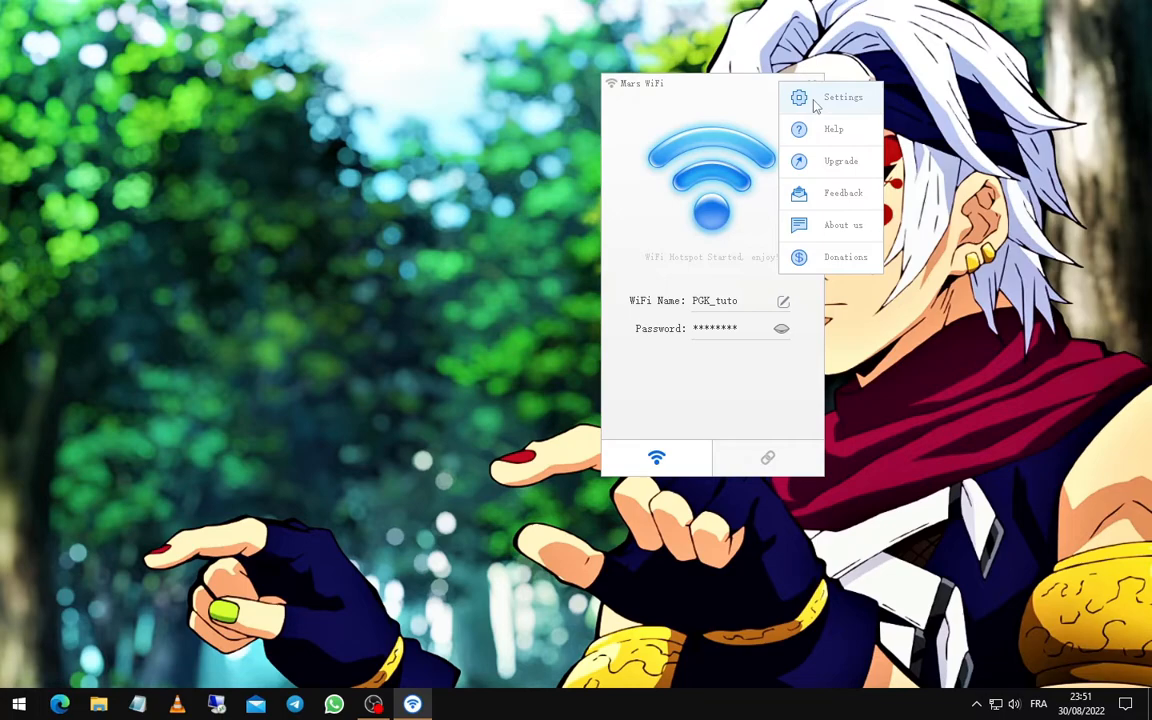
{"action": "left_click", "coordinate": [816, 100]}
{"action": "left_click_drag", "start_coordinate": [756, 132], "coordinate": [482, 103]}
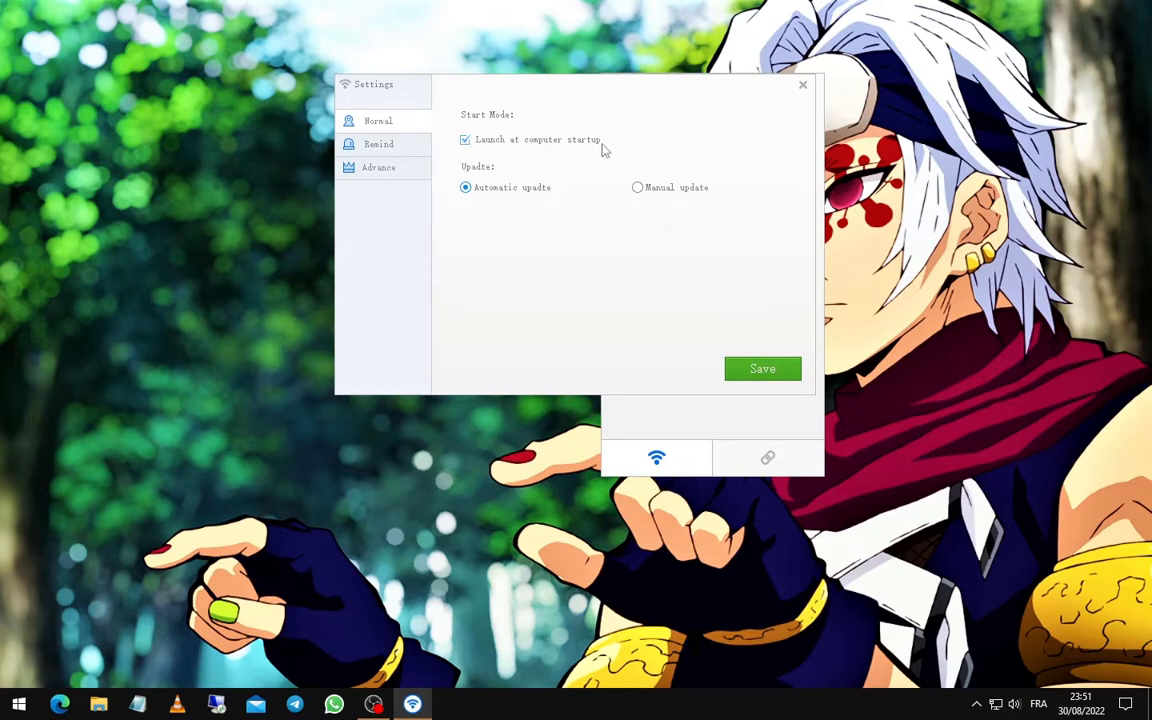
{"action": "left_click", "coordinate": [465, 141]}
{"action": "left_click", "coordinate": [760, 369]}
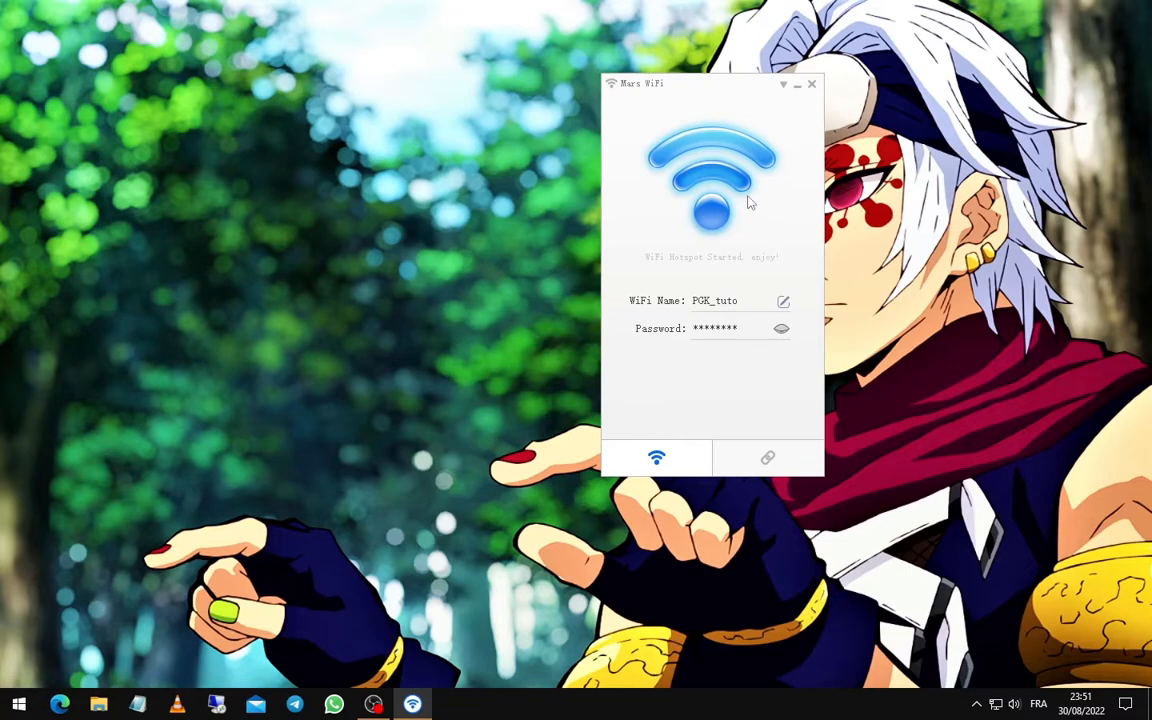
- Reopen the settings and review the automatic and manual update choices and the reminder options, keeping automatic update
{"action": "left_click", "coordinate": [784, 87]}
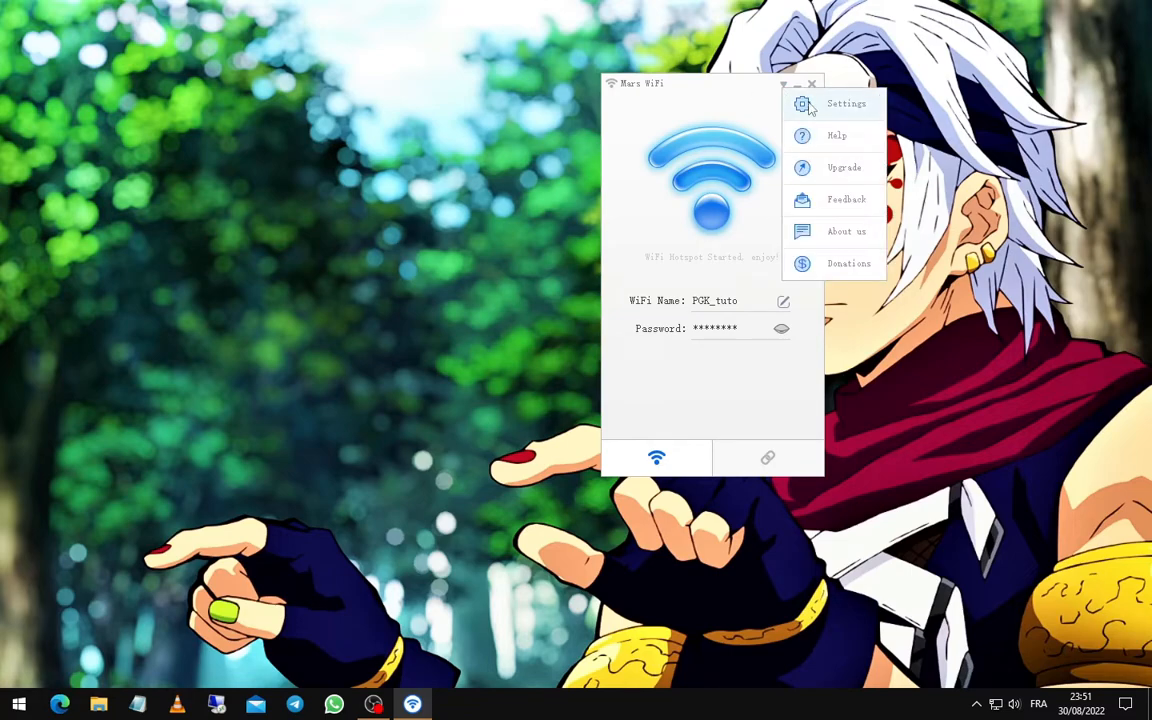
{"action": "left_click", "coordinate": [811, 106]}
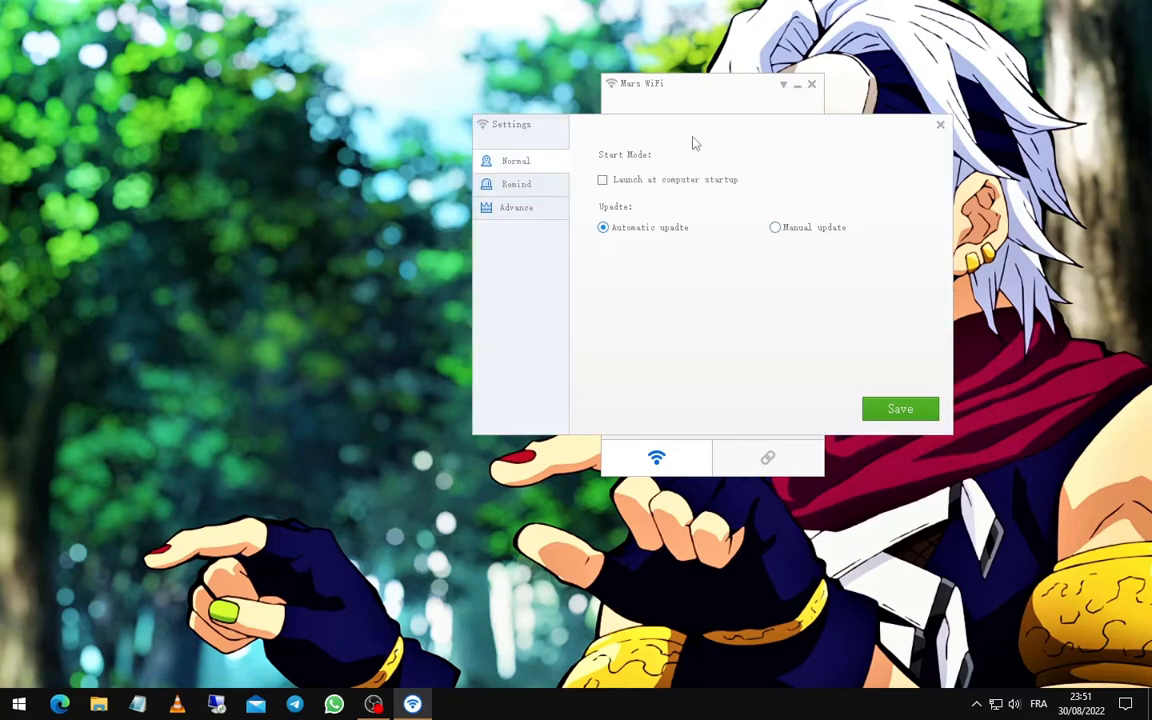
{"action": "left_click_drag", "start_coordinate": [690, 138], "coordinate": [586, 113]}
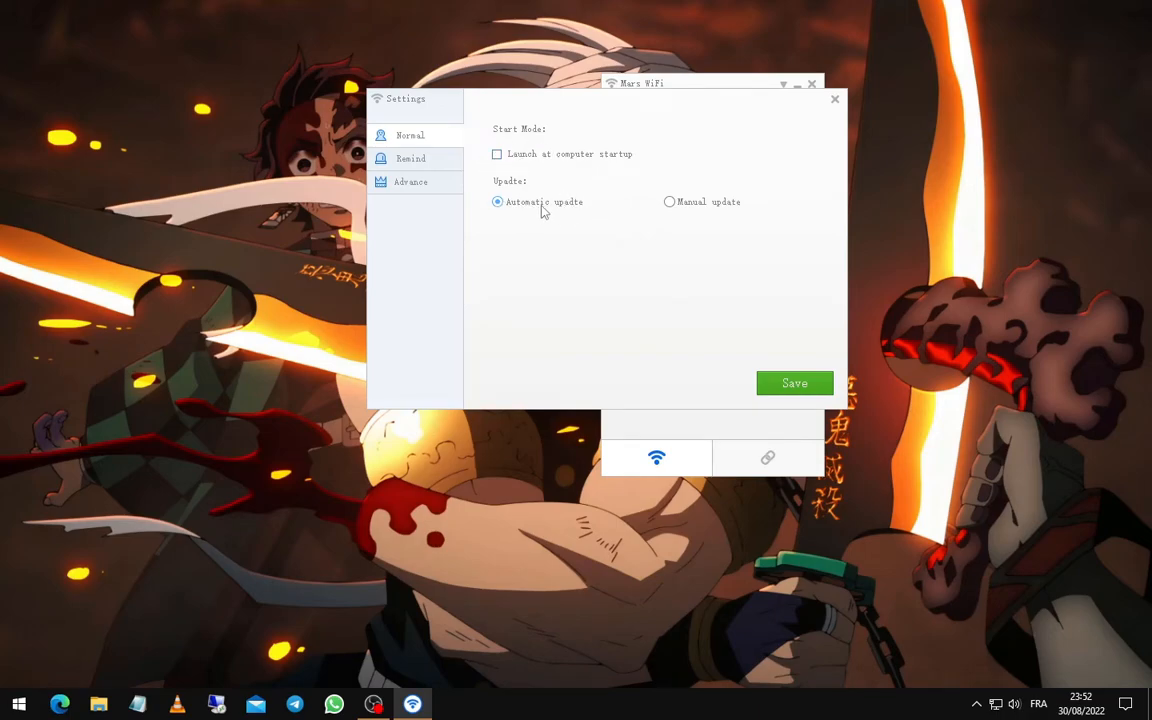
{"action": "left_click", "coordinate": [675, 205]}
{"action": "left_click", "coordinate": [540, 206]}
{"action": "left_click", "coordinate": [403, 160]}
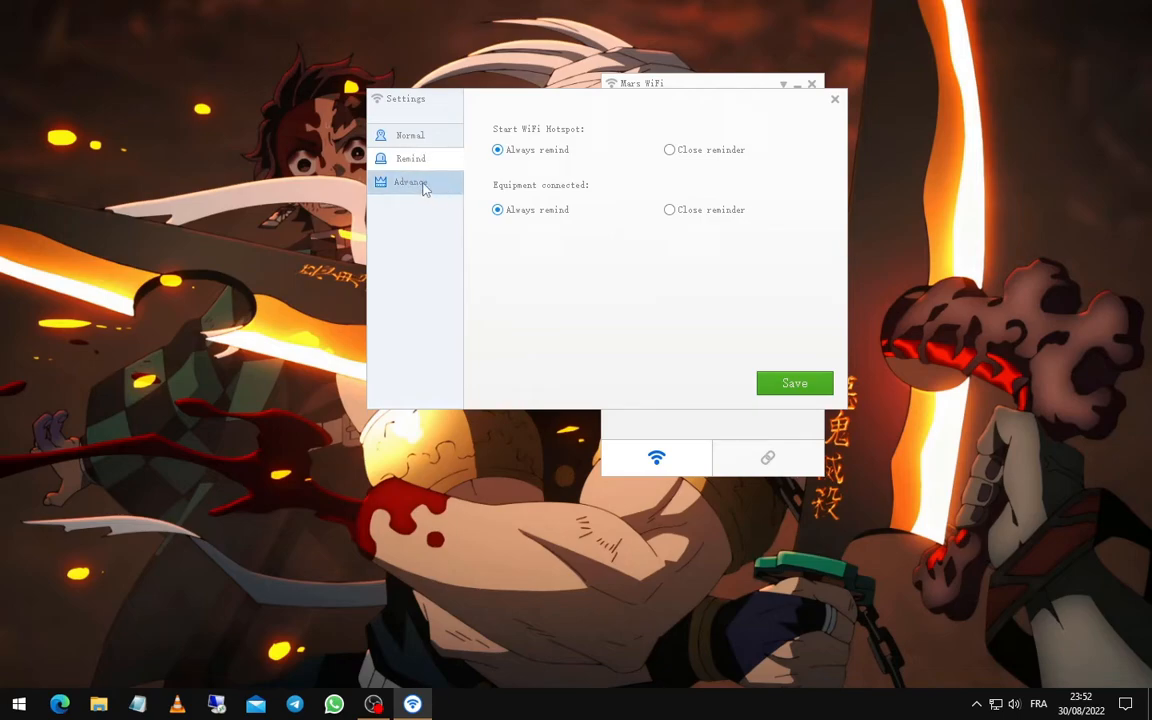
- Set the advanced WiFi frequency to 5G and Hide SSID to Hide, save, and start the hotspot again
{"action": "left_click", "coordinate": [421, 189]}
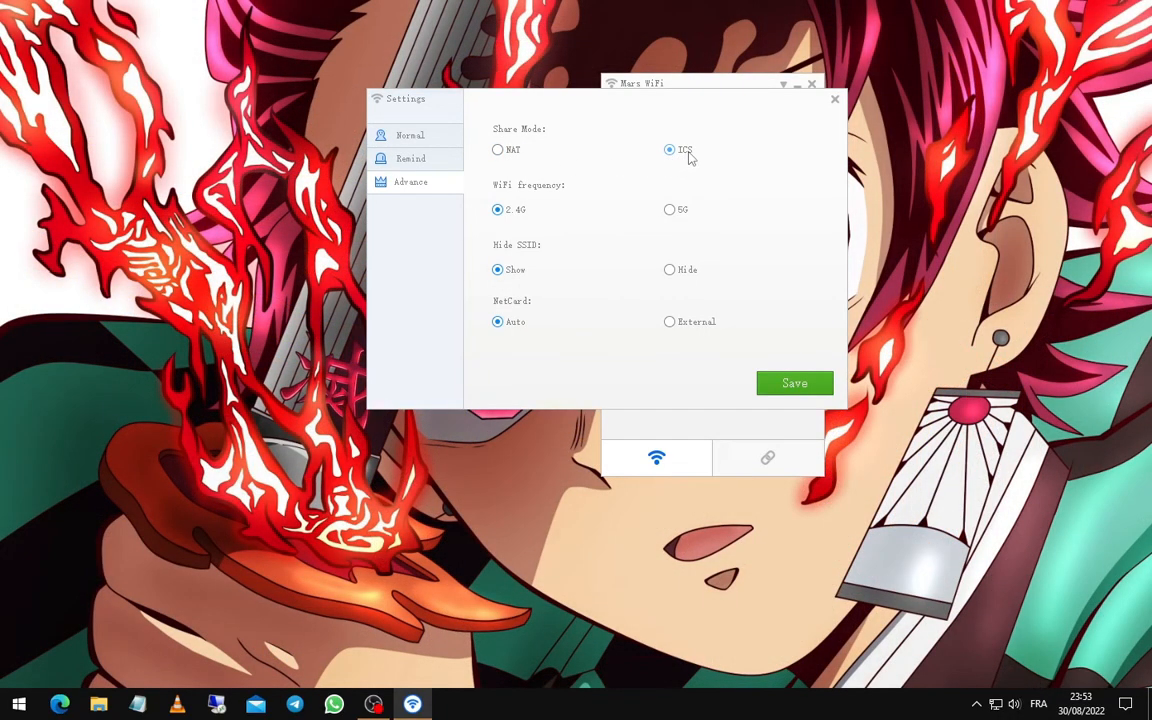
{"action": "left_click", "coordinate": [669, 209]}
{"action": "left_click", "coordinate": [498, 211]}
{"action": "left_click", "coordinate": [664, 209]}
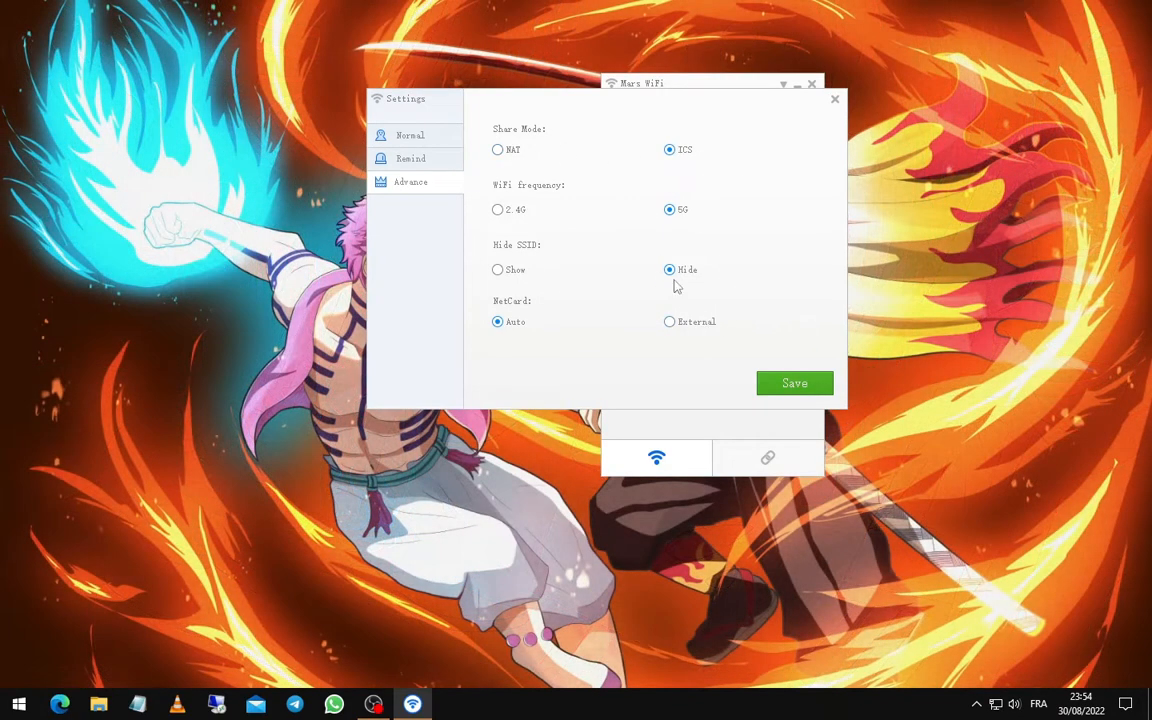
{"action": "left_click", "coordinate": [818, 390]}
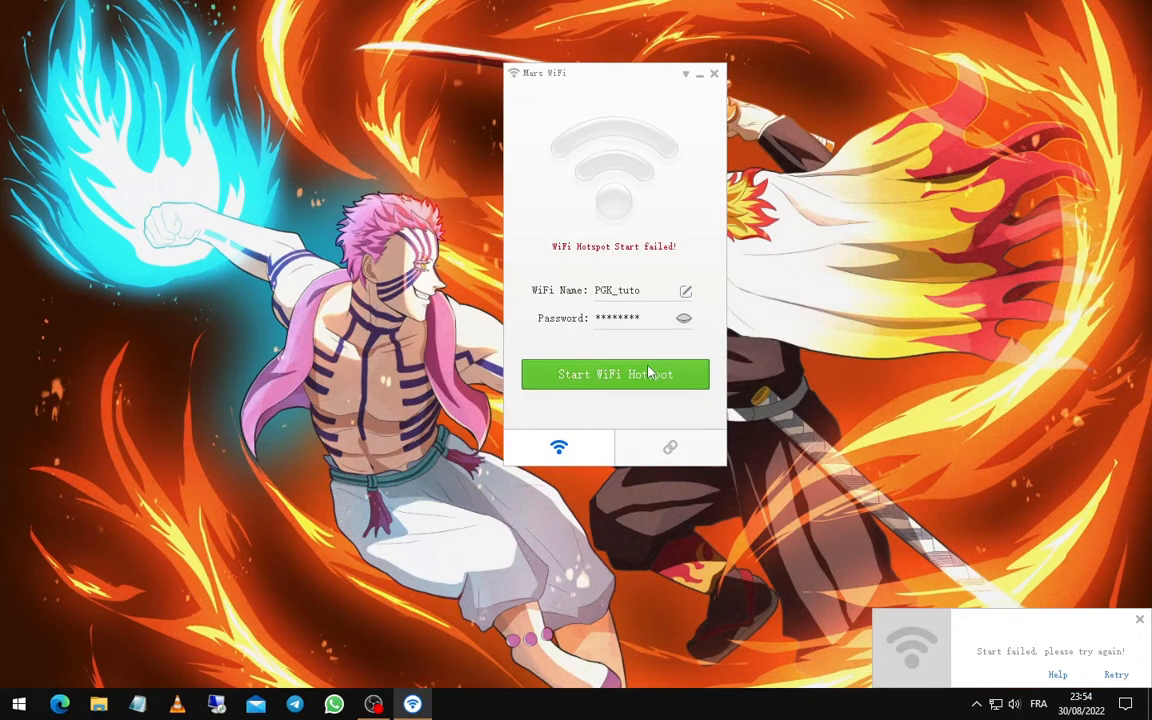
{"action": "left_click", "coordinate": [648, 370]}
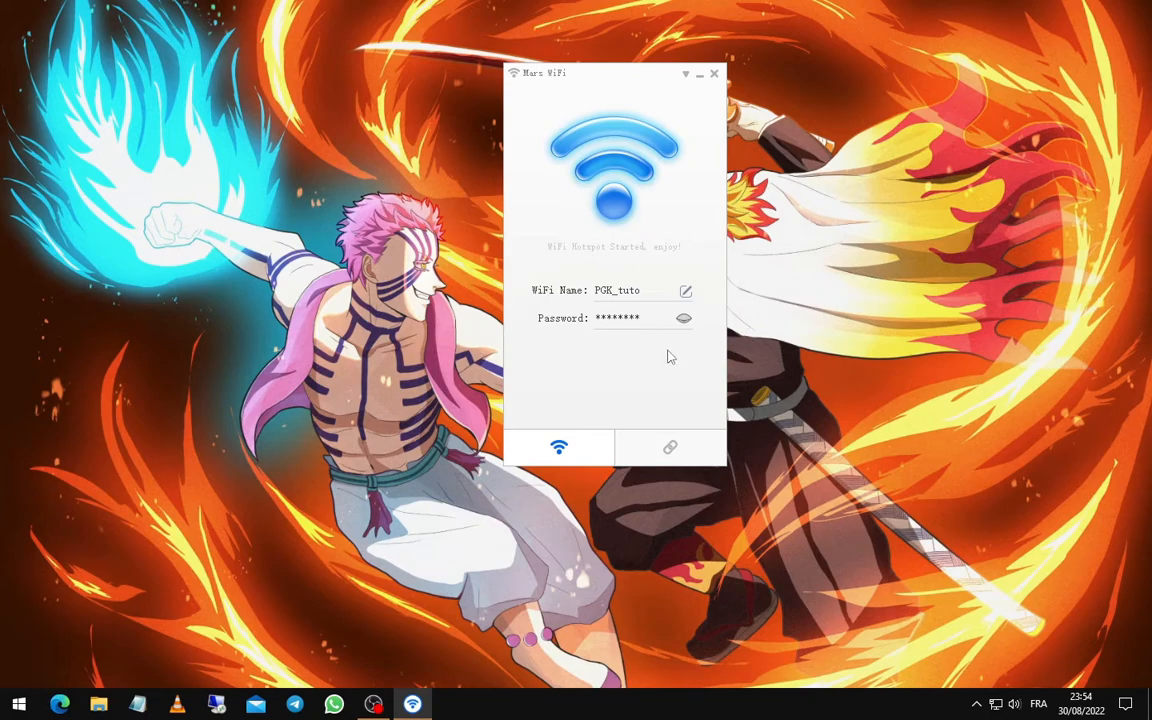
- Stop the WiFi hotspot from the Mars WiFi notification-area menu and exit the program
{"action": "left_click", "coordinate": [970, 705]}
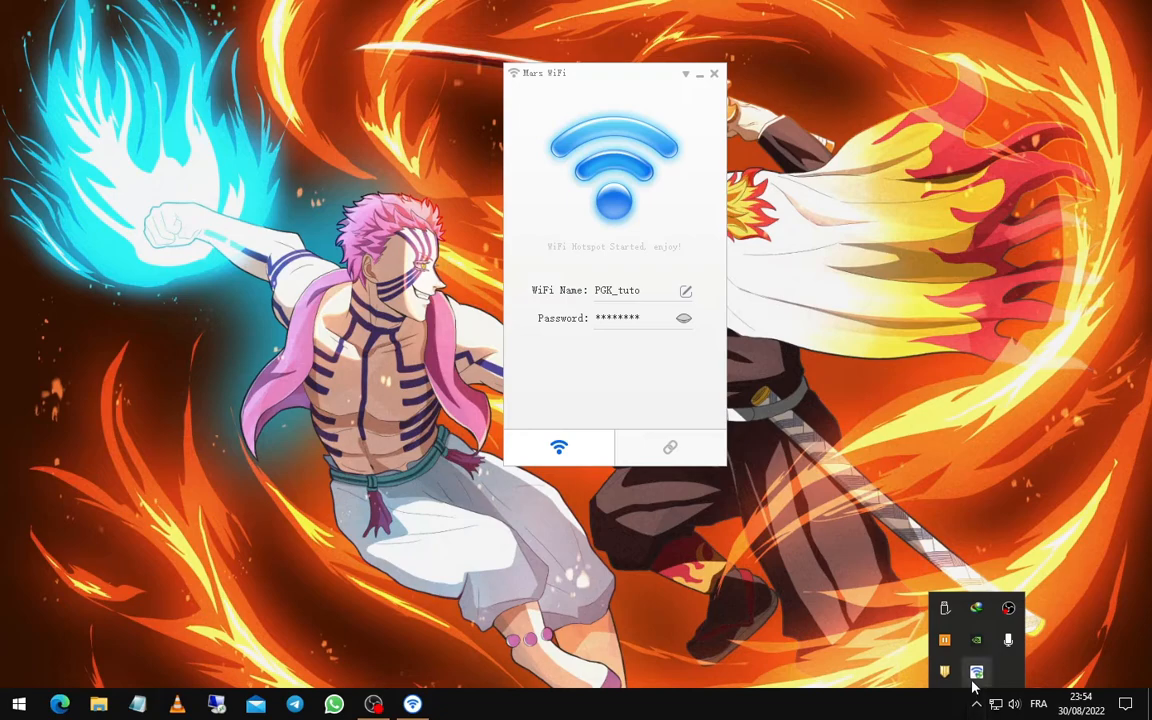
{"action": "right_click", "coordinate": [976, 672]}
{"action": "left_click", "coordinate": [1010, 592]}
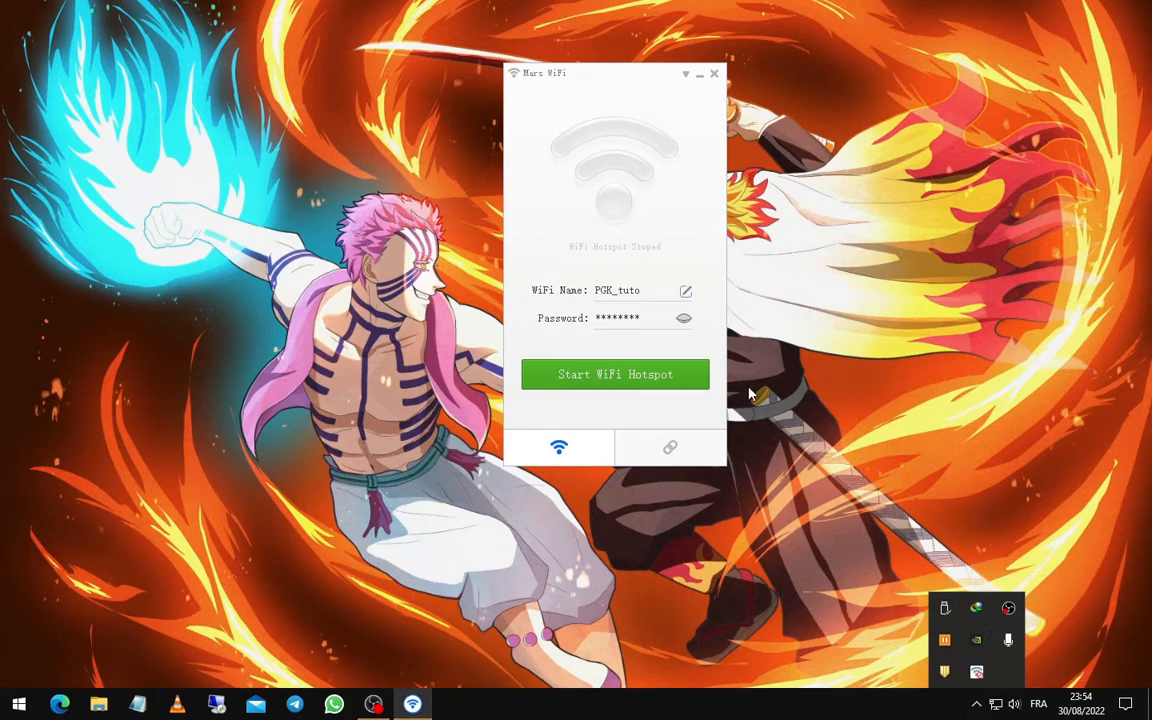
{"action": "right_click", "coordinate": [976, 673]}
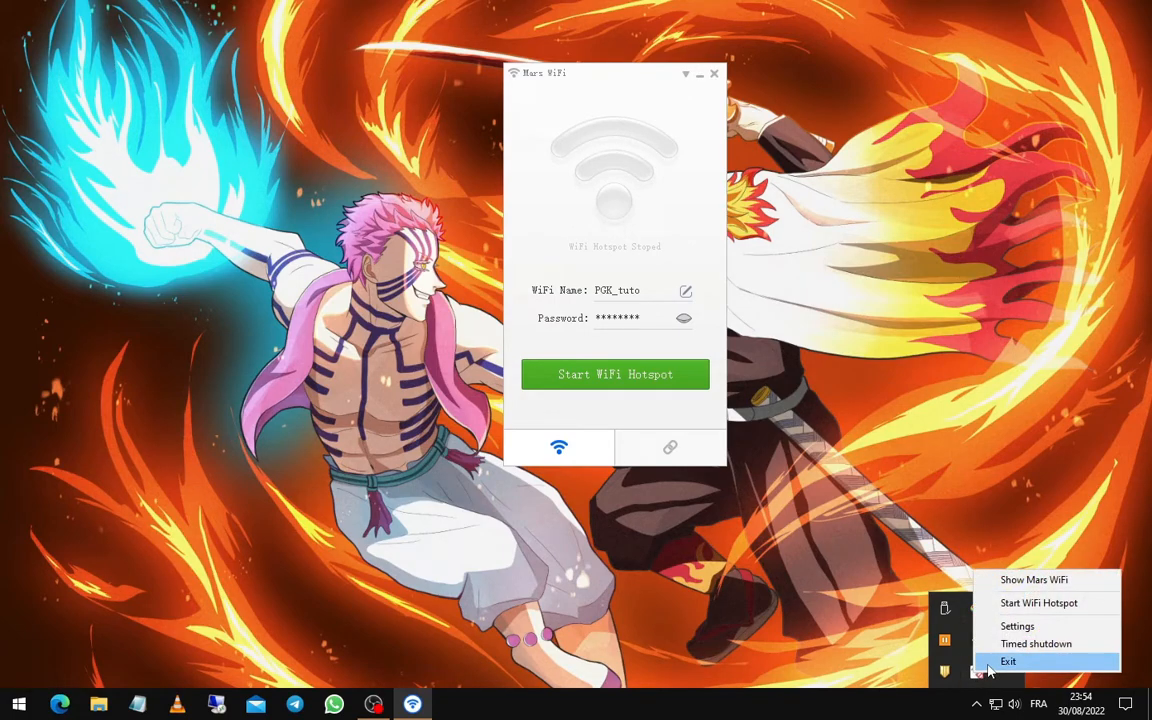
{"action": "left_click", "coordinate": [1008, 662]}
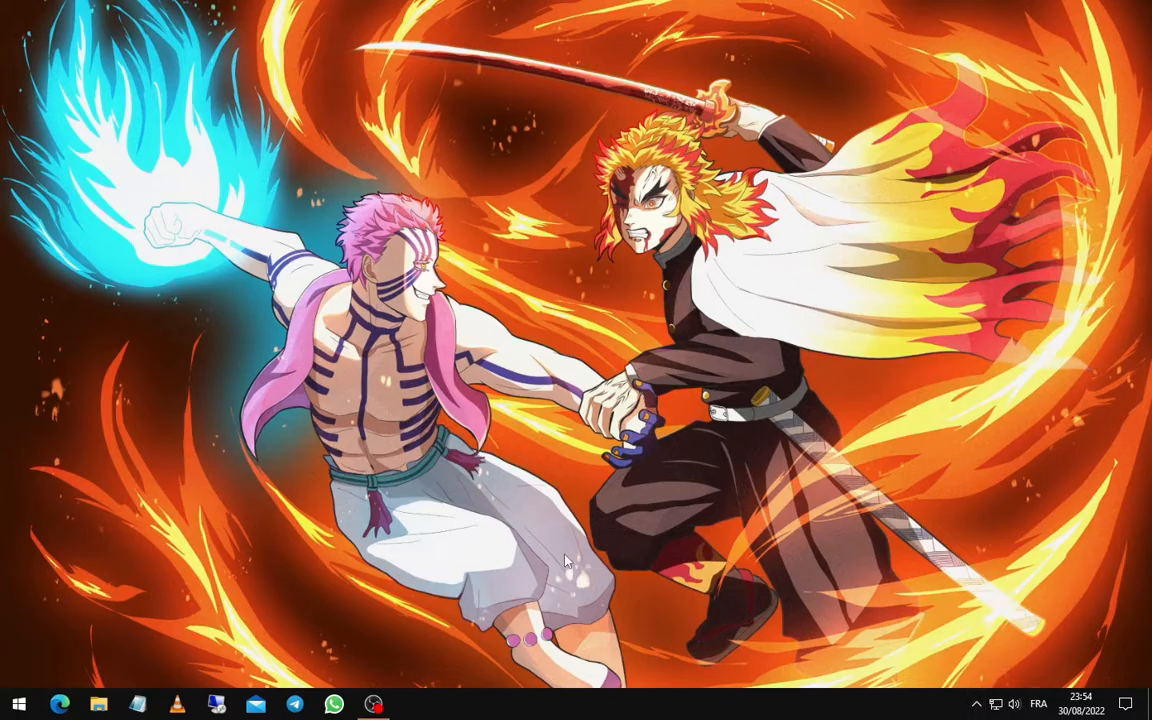